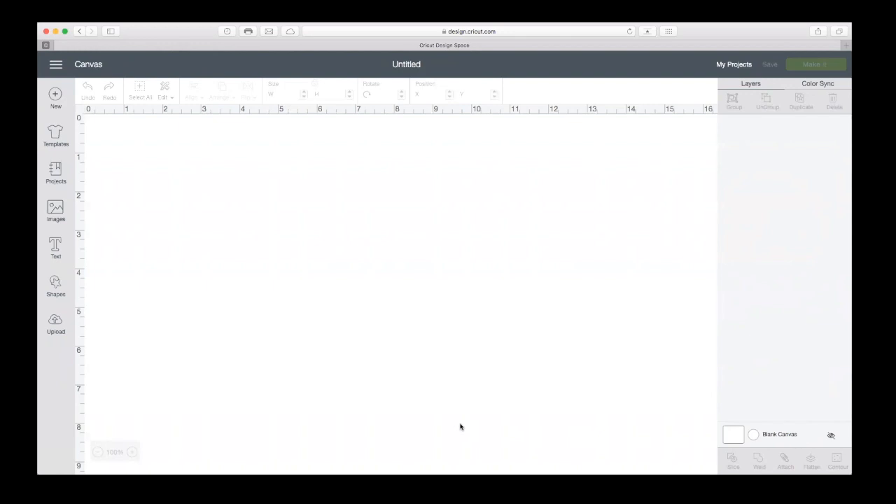
scroll(460, 426, left, 2)
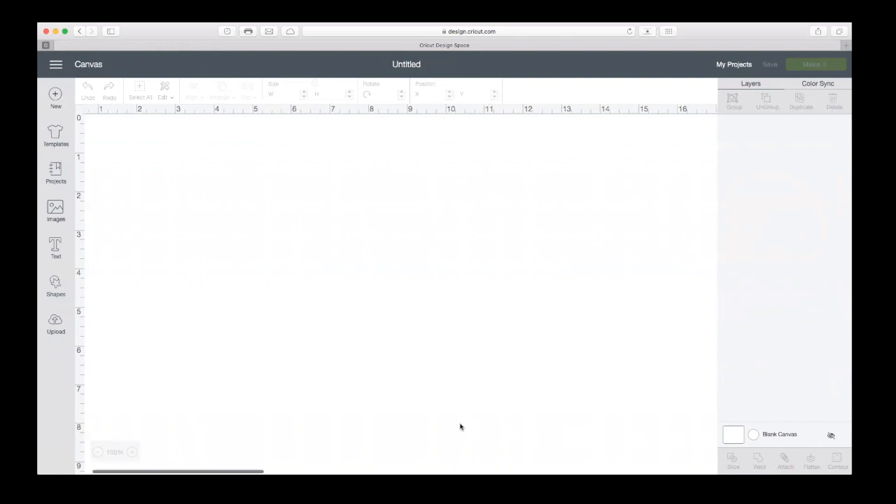
scroll(252, 286, left, 1)
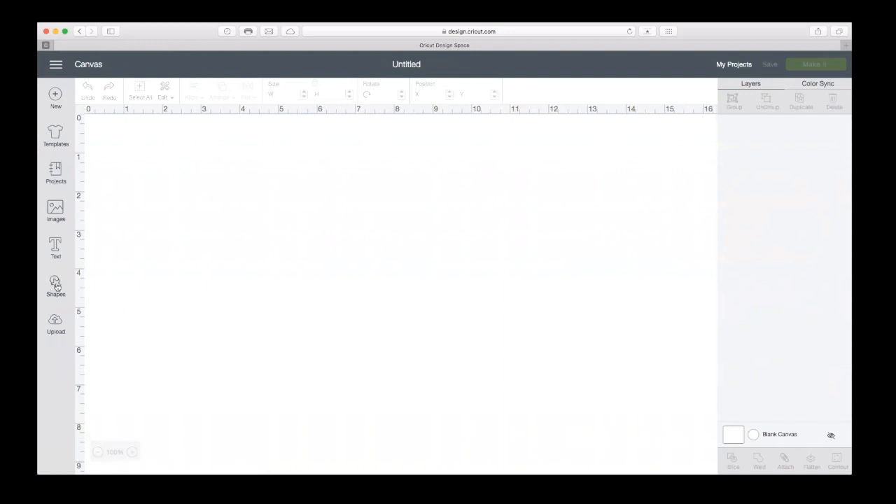
click(56, 284)
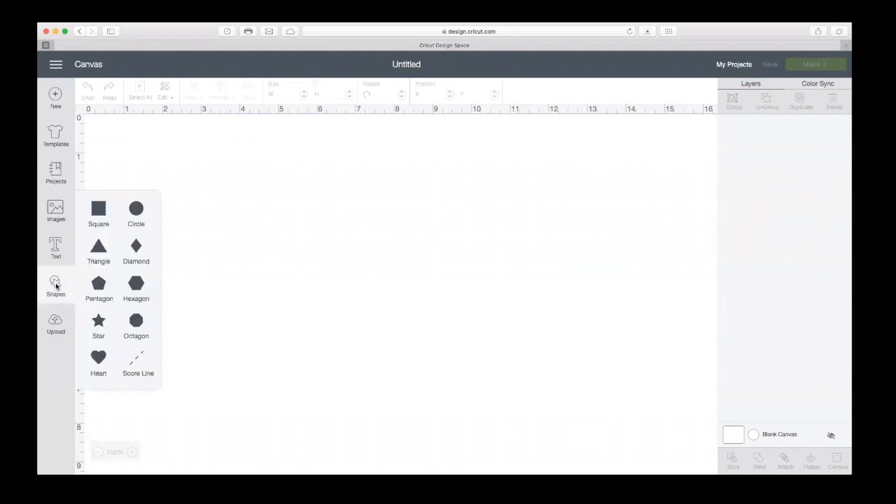
- Search the image library for "rounded square"
click(60, 208)
click(682, 93)
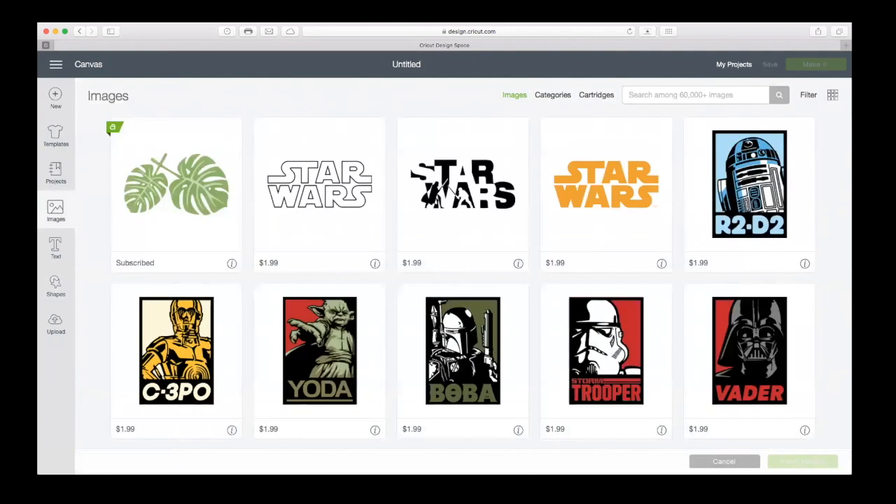
text(rounded squar)
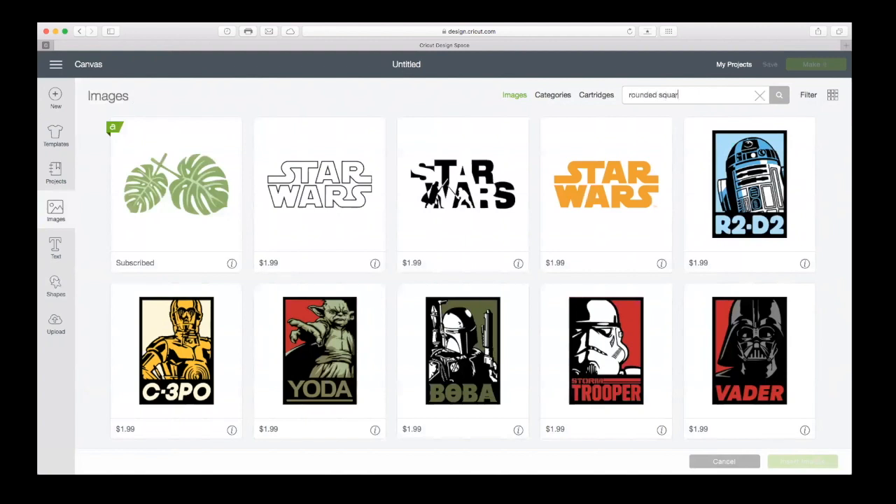
text(e)
key(Return)
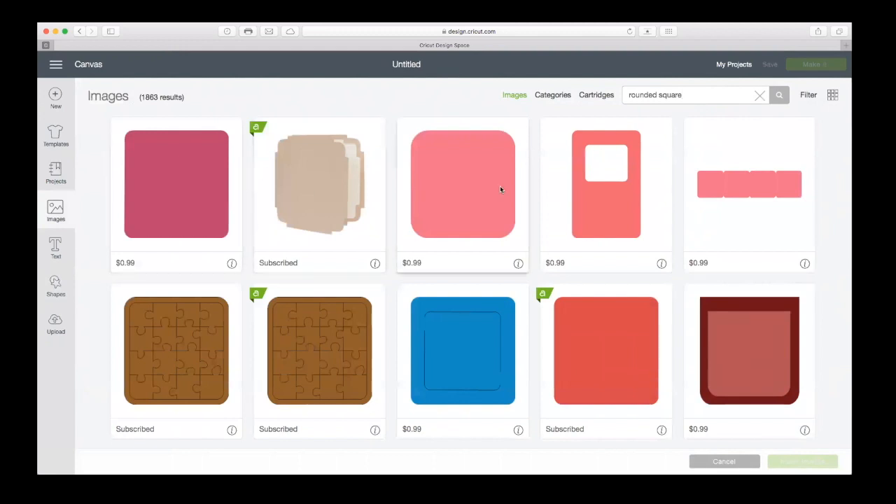
- Insert the subscribed red rounded Square image onto the canvas and move it to about X 2.917, Y 0.5
scroll(466, 174, down, 2)
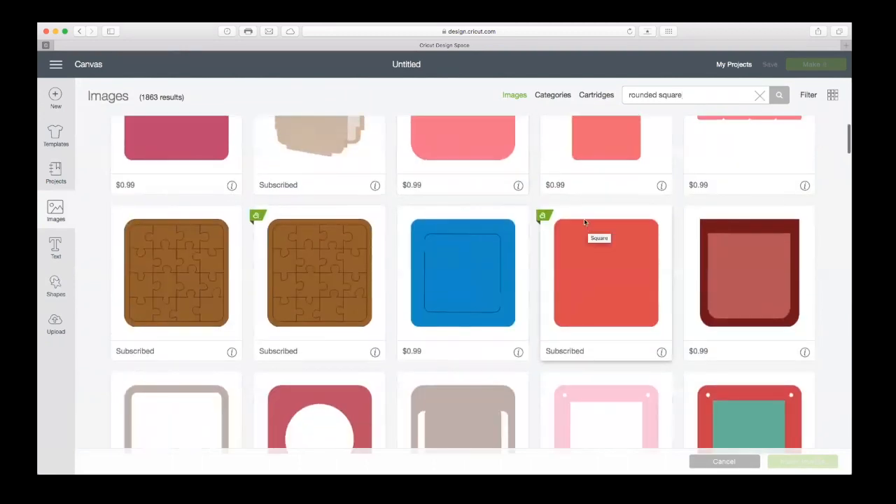
click(575, 230)
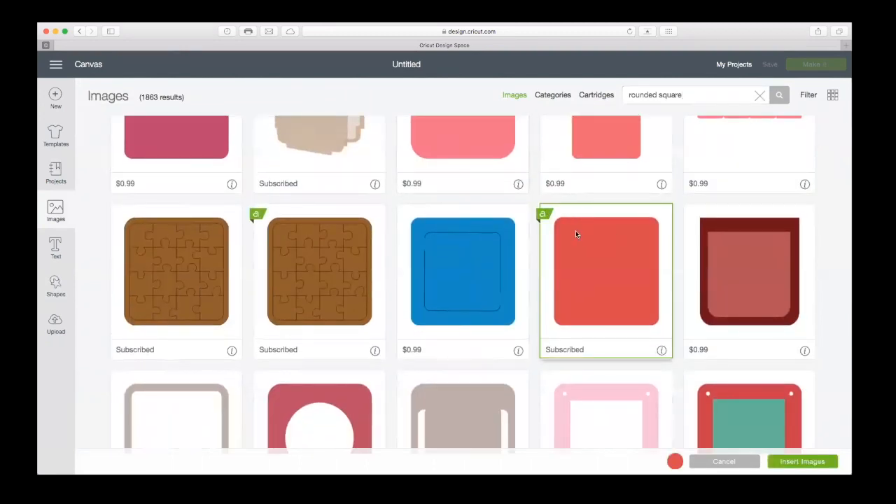
click(802, 461)
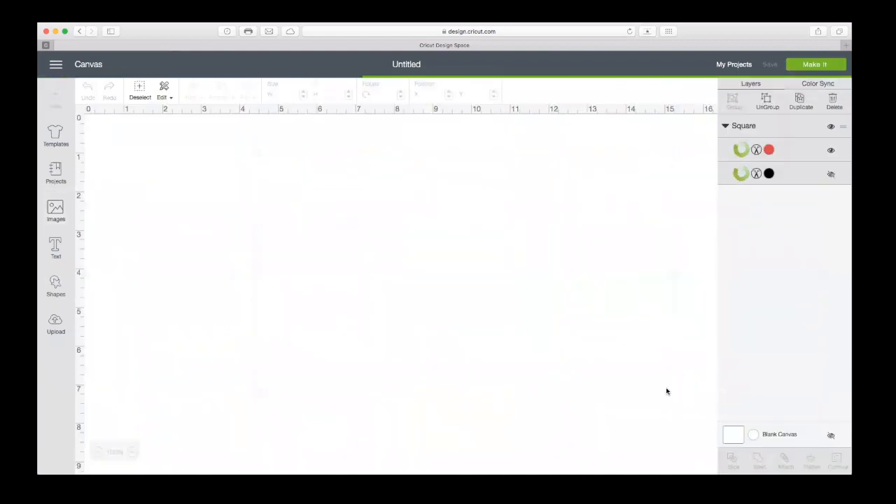
drag(220, 248, 299, 236)
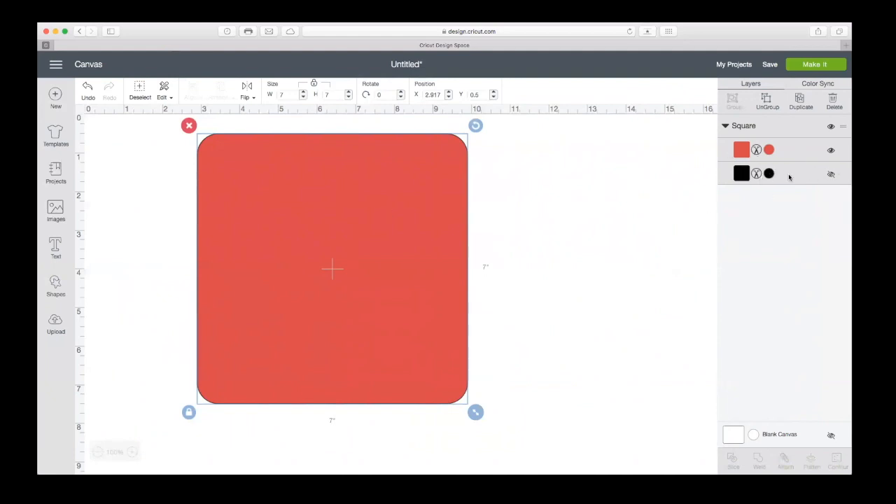
- Show the hidden black layer of the Square image and ungroup its red and black layers
click(831, 173)
click(830, 173)
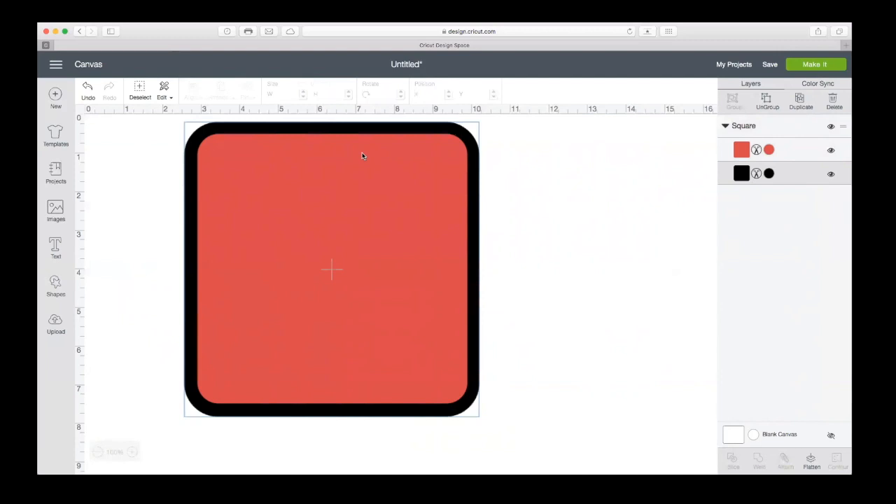
drag(478, 202, 468, 238)
click(767, 103)
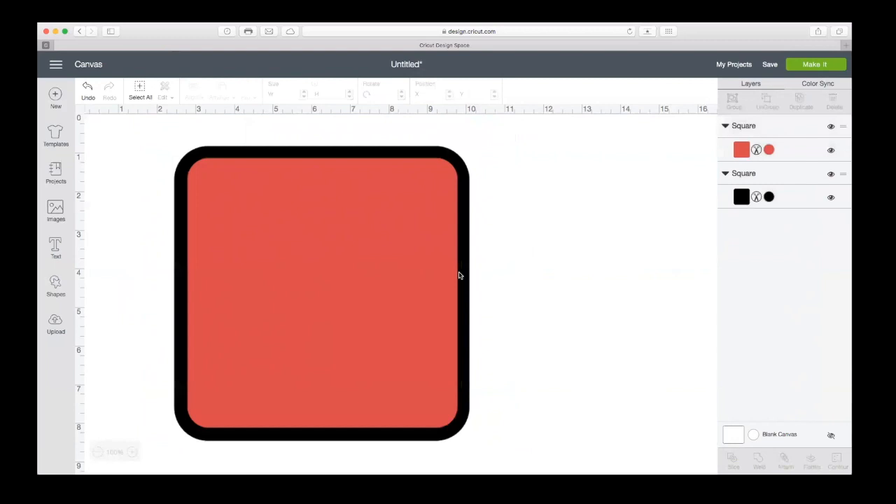
- Move the red square off-centre toward the left edge of the black square
mouse_move(433, 277)
mouse_down()
mouse_move(590, 277)
mouse_move(426, 284)
mouse_move(532, 278)
mouse_move(448, 276)
mouse_move(436, 264)
mouse_move(420, 274)
mouse_up()
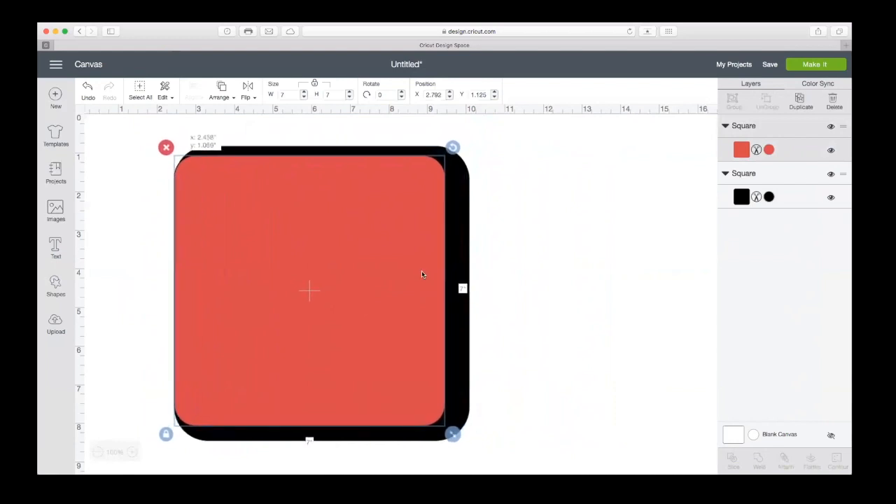
click(578, 283)
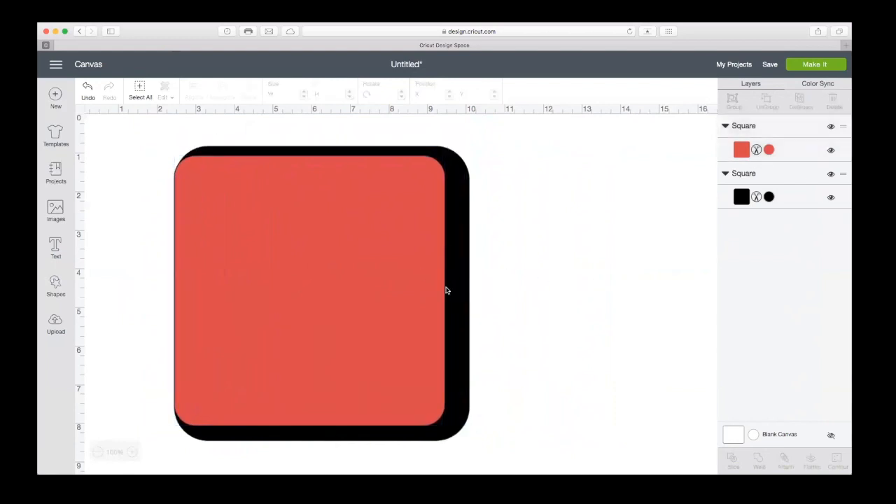
click(443, 293)
drag(444, 294, 440, 297)
click(566, 270)
- Select both squares and align them with the Center option so the red one sits in the middle of the black one
key(super+a)
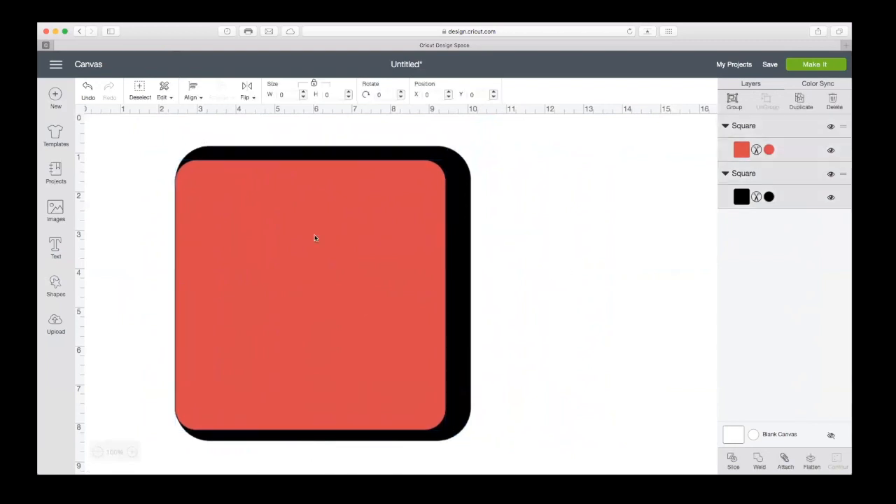
click(192, 96)
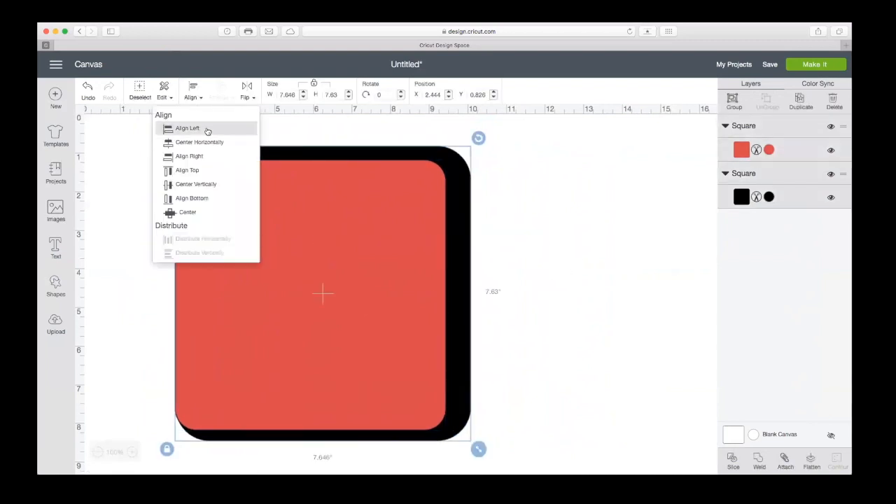
click(200, 212)
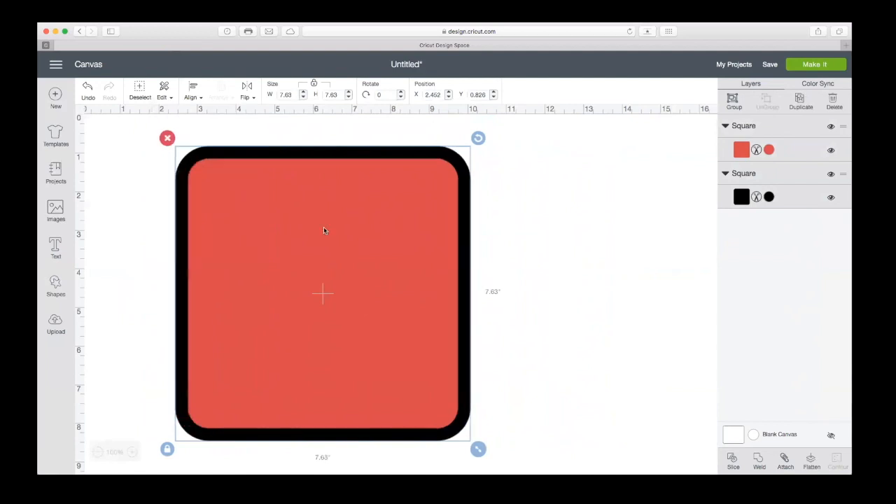
- Group the red and black squares and move the group to about X 3.73, Y 0.659
drag(514, 210, 312, 199)
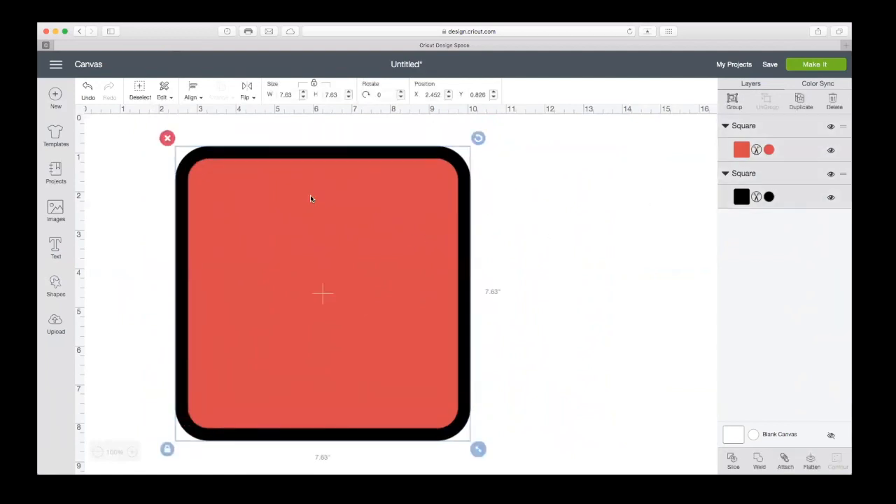
click(133, 168)
drag(137, 129, 497, 457)
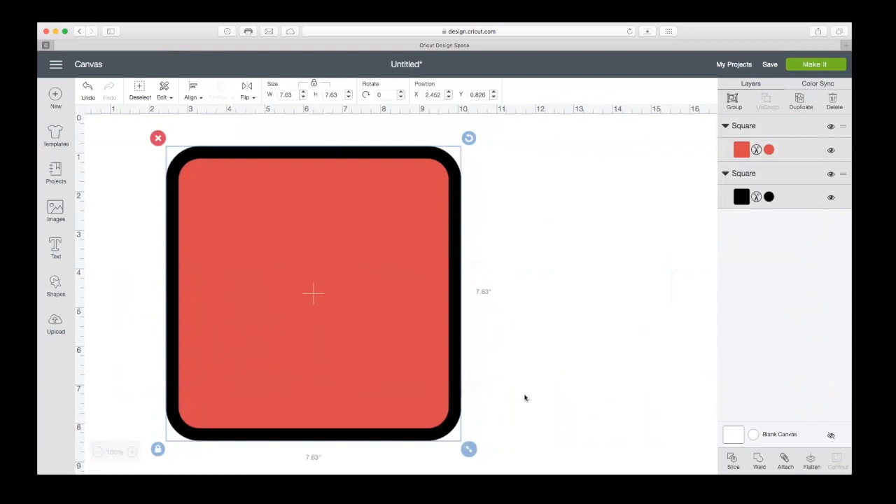
click(733, 102)
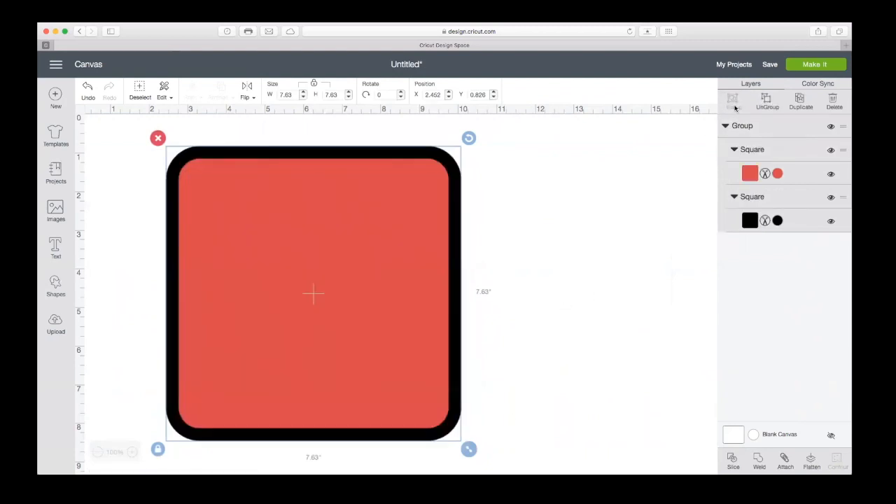
drag(453, 290, 504, 284)
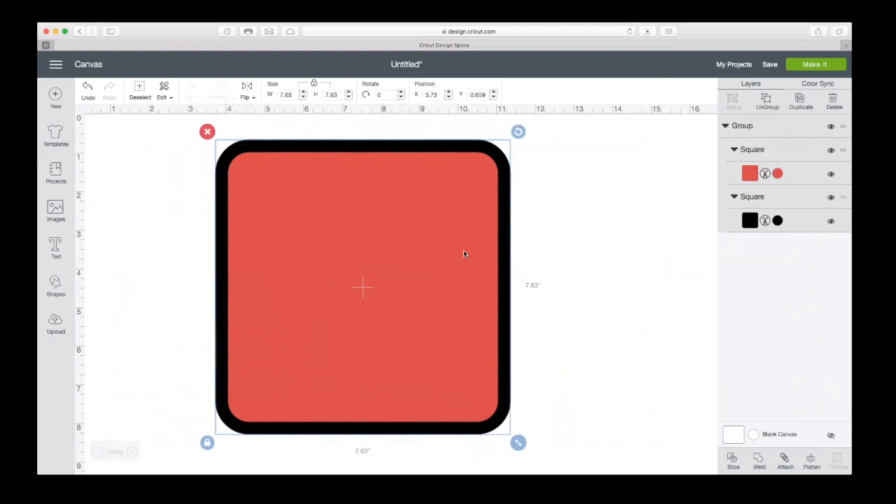
- Change the black square layer to Print and fill it with the subscribed navy blue dotted pattern
click(776, 221)
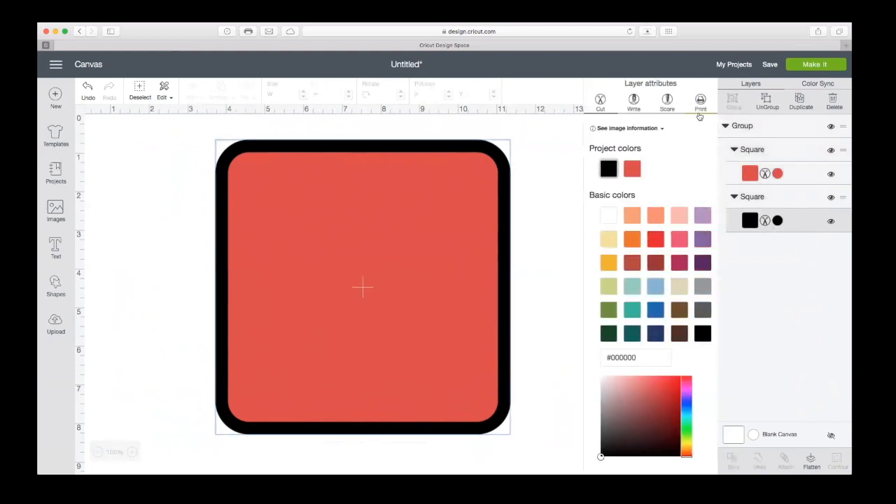
scroll(489, 241, right, 1)
scroll(502, 239, left, 2)
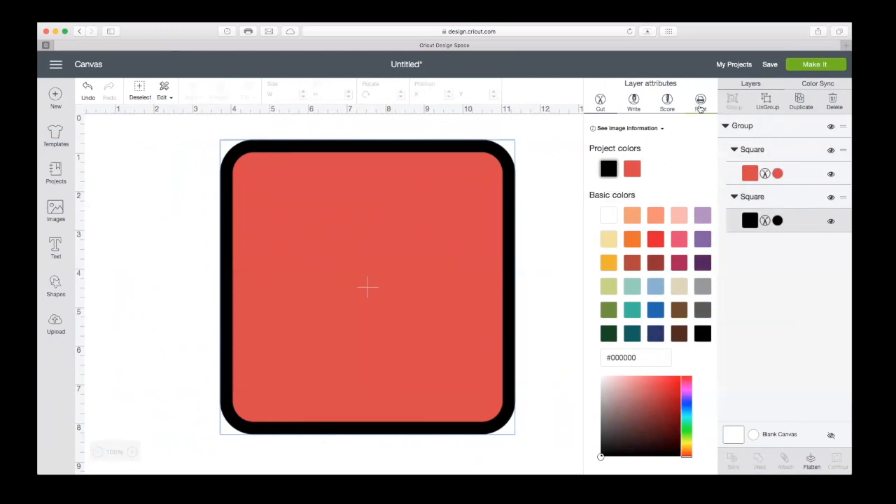
click(700, 102)
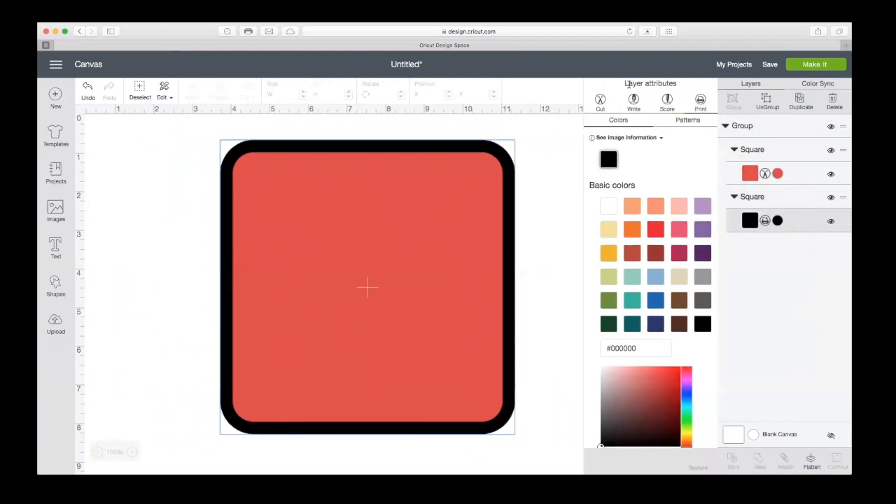
click(691, 119)
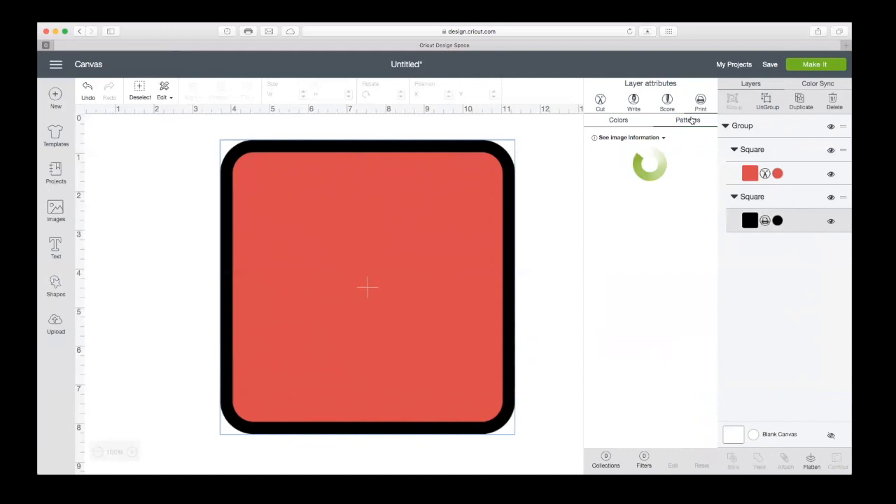
scroll(640, 358, down, 2)
click(636, 356)
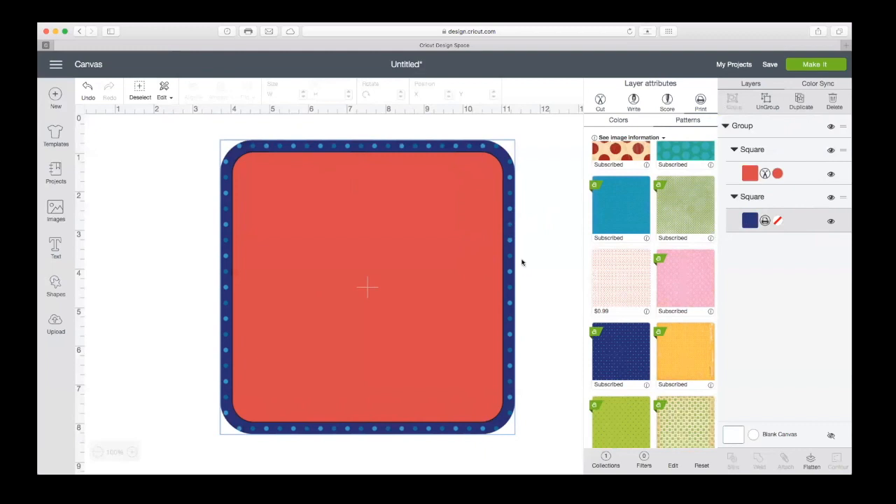
click(536, 276)
- Recolor the inner red square to the basic blue #1F66B1
click(483, 279)
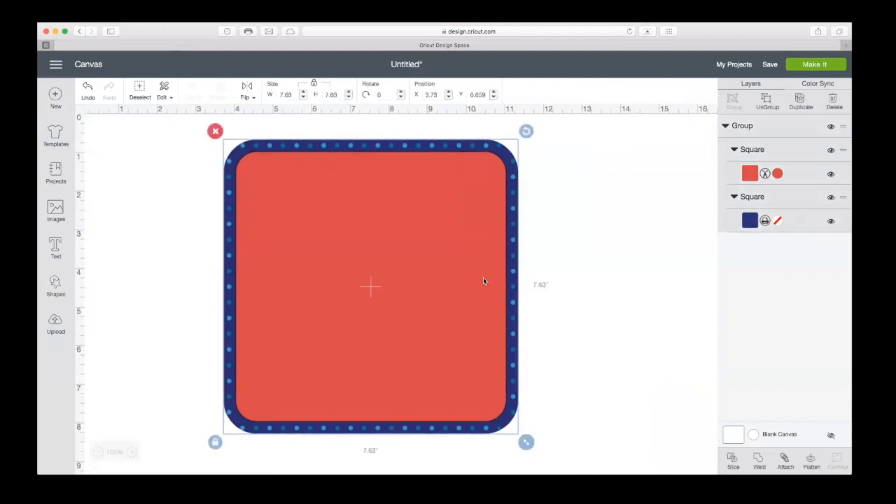
click(777, 173)
click(613, 213)
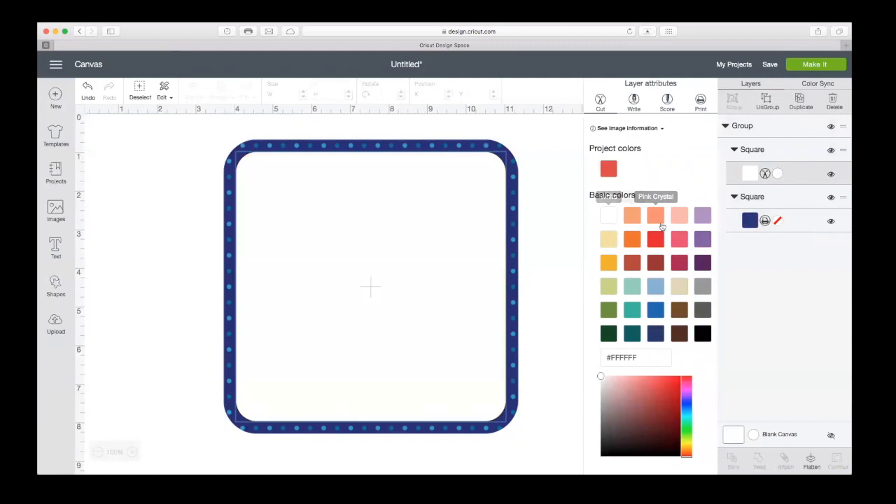
click(632, 310)
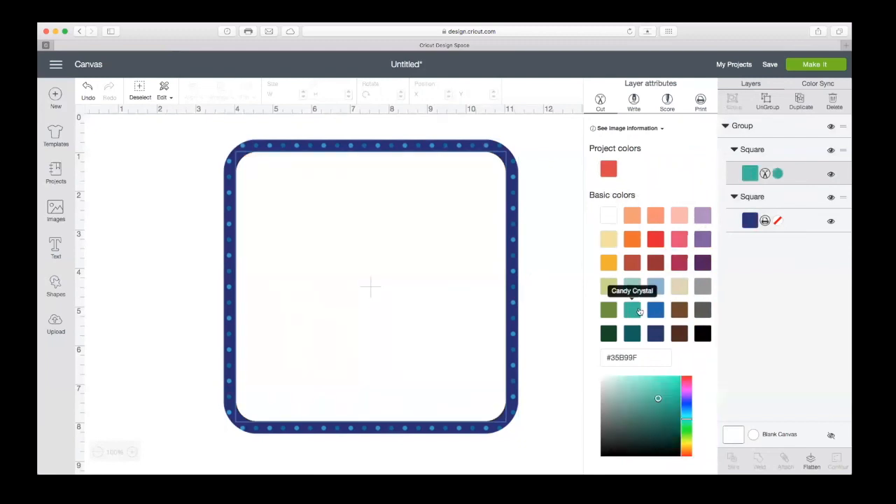
click(655, 310)
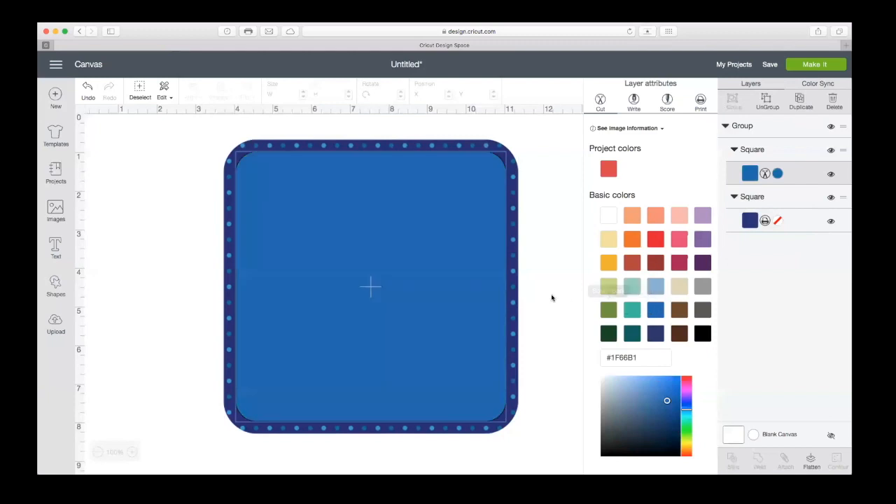
click(548, 295)
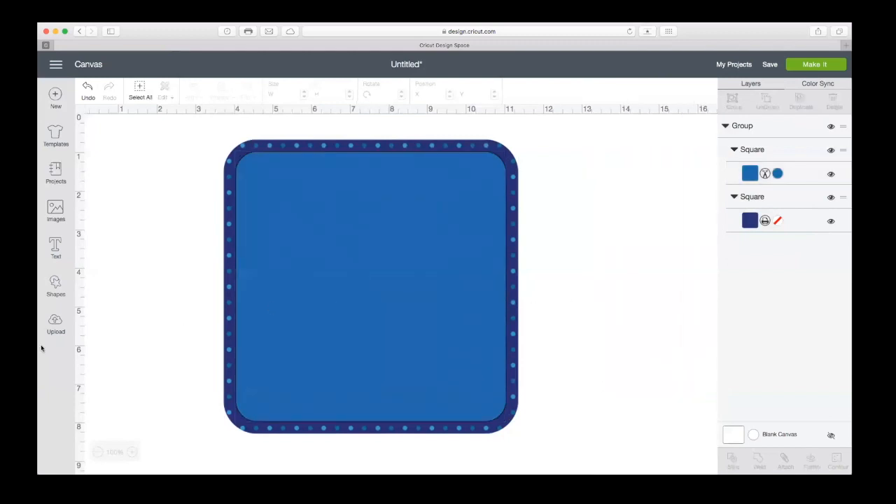
- Add the text "Class of 2018" to the canvas in Cricut Sans at font size 72
click(56, 257)
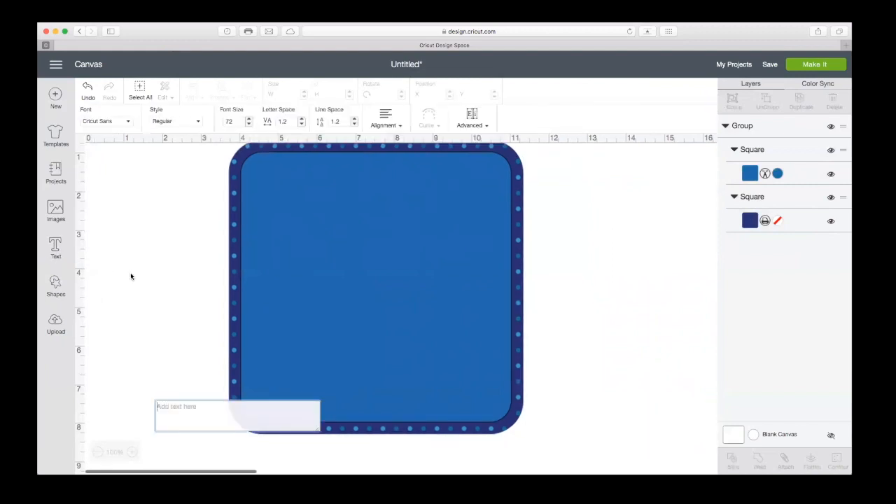
text(Class)
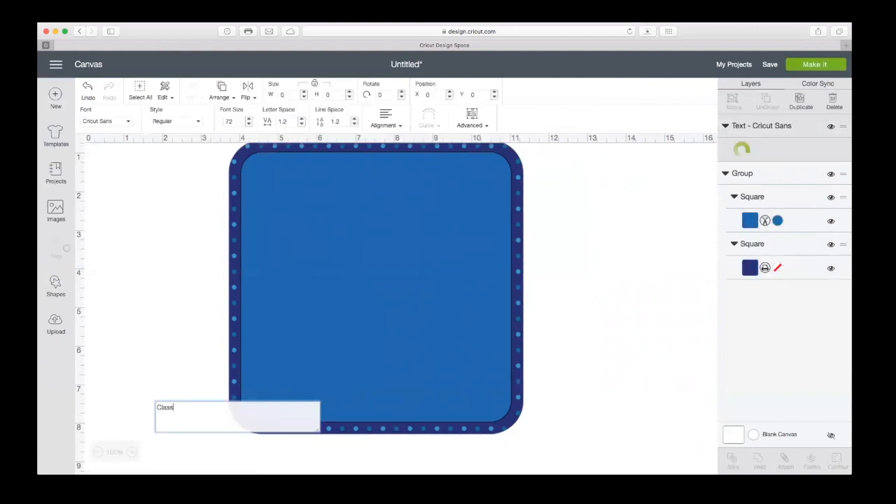
text( of 2018)
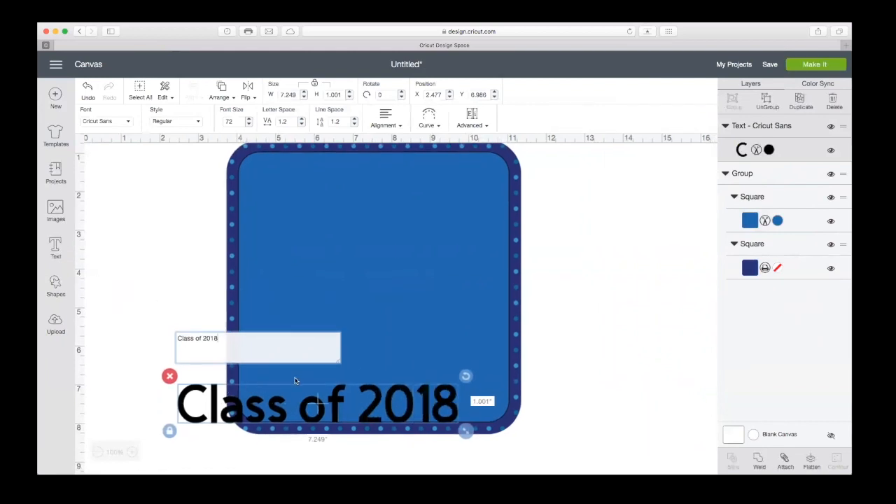
scroll(294, 381, down, 1)
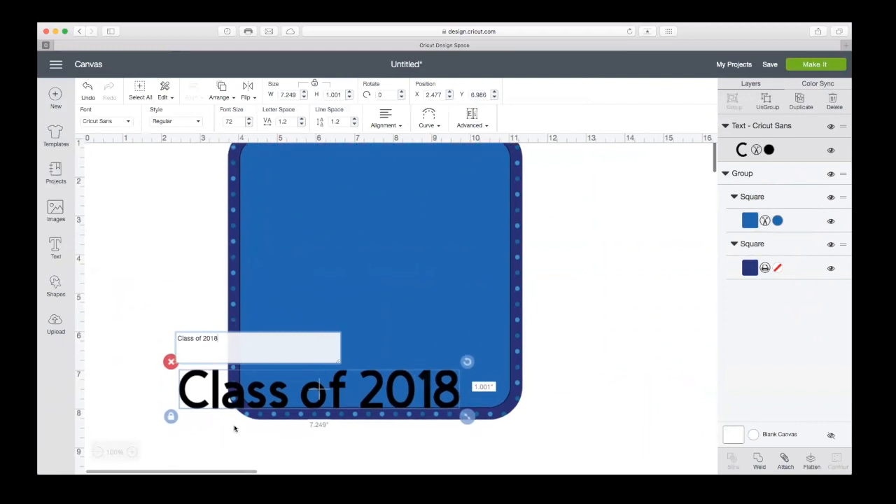
- Shrink the "Class of 2018" text to about 5.82 in wide and place it in the lower part of the blue square
click(308, 392)
drag(304, 392, 377, 227)
drag(524, 255, 463, 244)
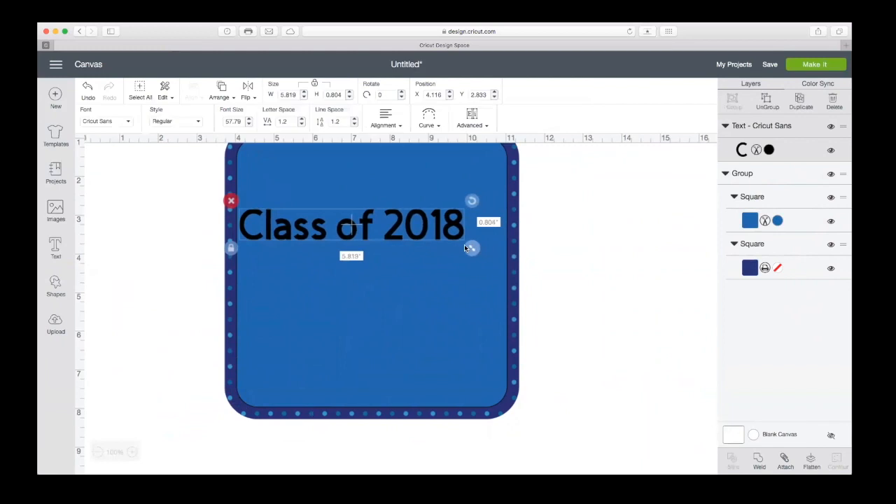
drag(364, 227, 376, 205)
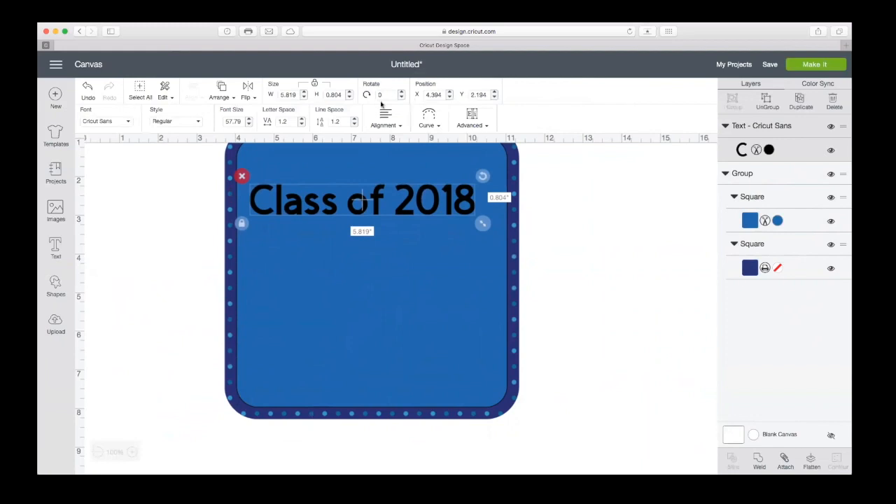
click(131, 123)
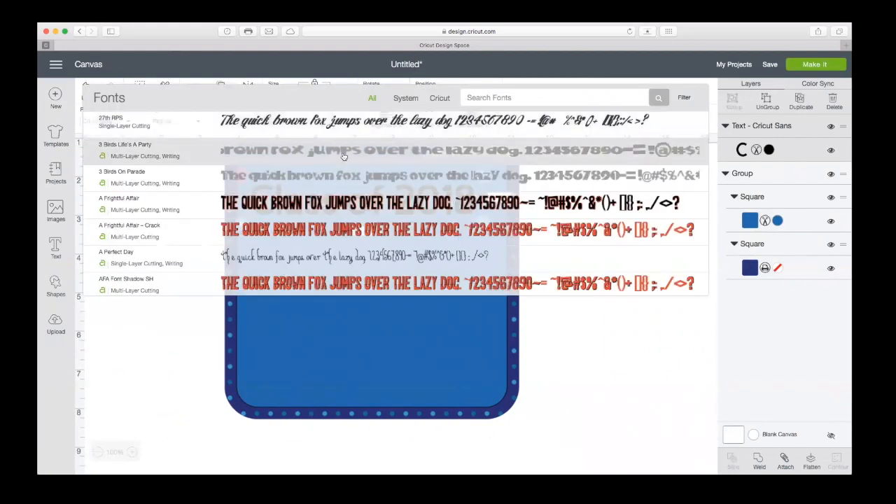
drag(326, 210, 345, 359)
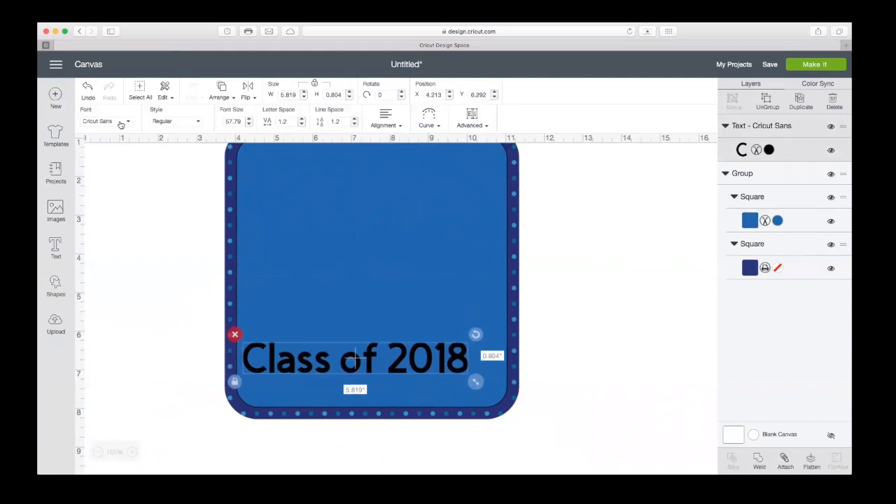
- Change the font of the "Class of 2018" text to American Text BT
click(127, 123)
scroll(353, 194, down, 5)
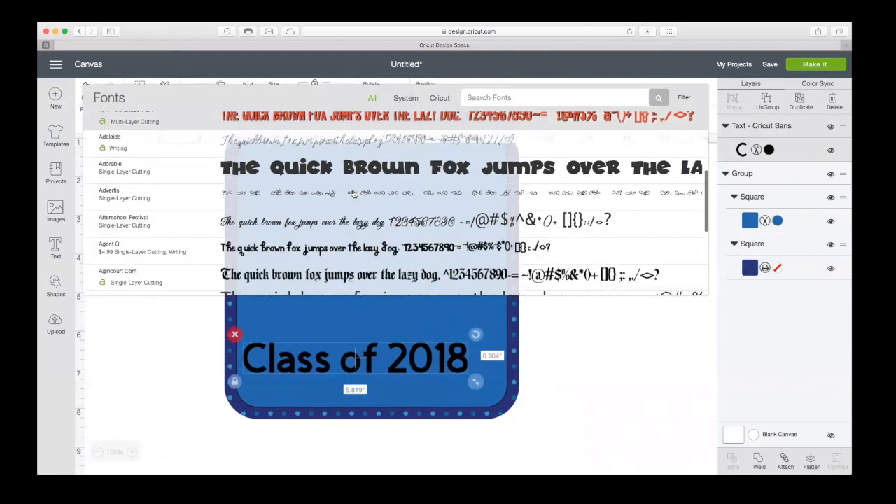
scroll(354, 193, down, 10)
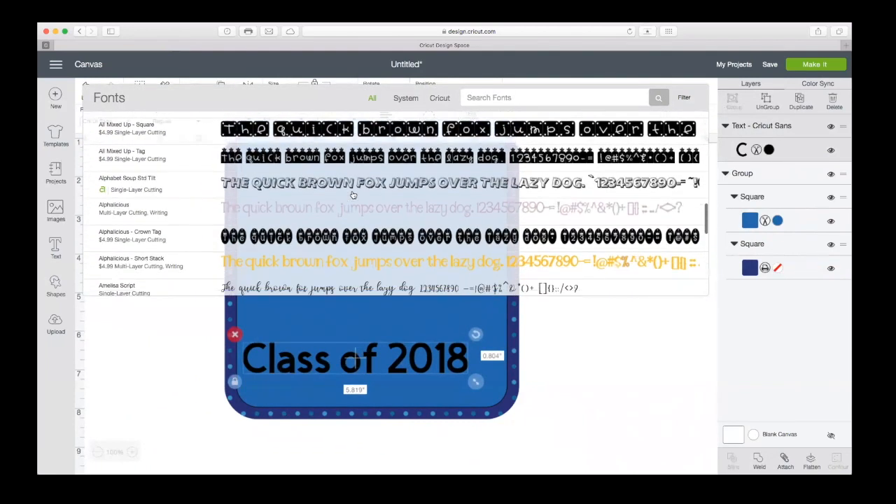
scroll(357, 228, down, 1)
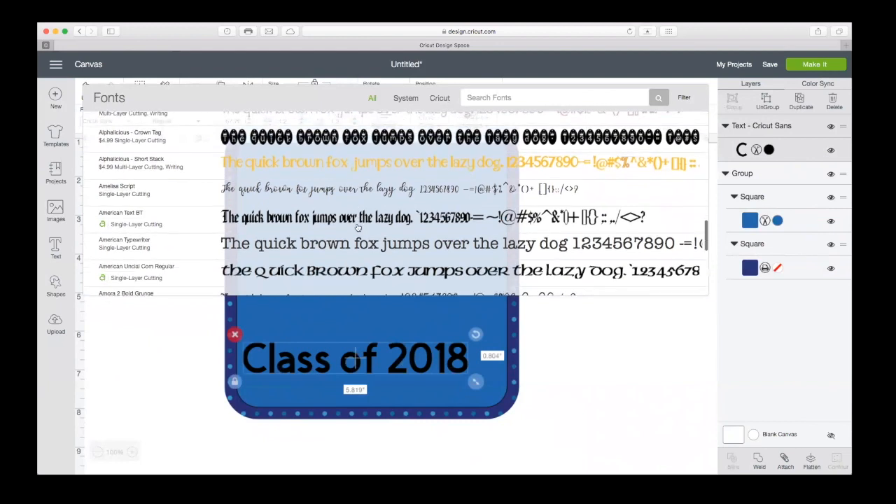
click(357, 224)
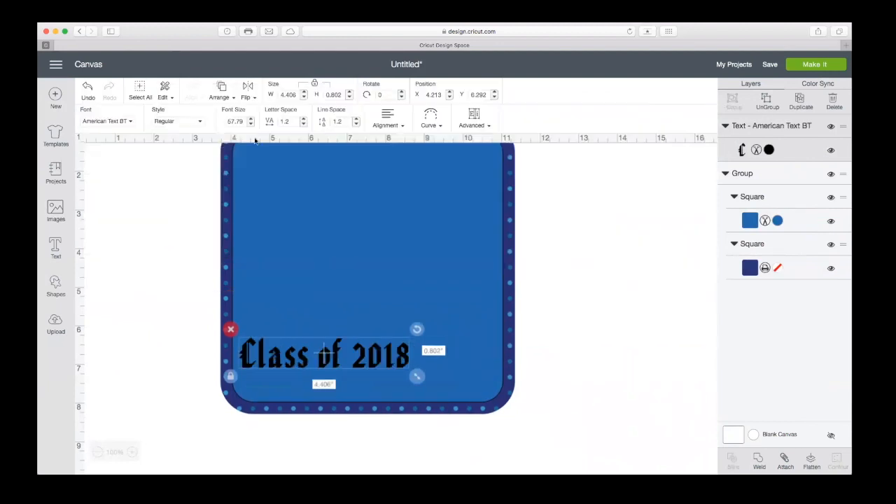
- Enlarge the "Class of 2018" text to about 5.48 in wide and position it near the blue square's lower edge
drag(332, 380, 362, 206)
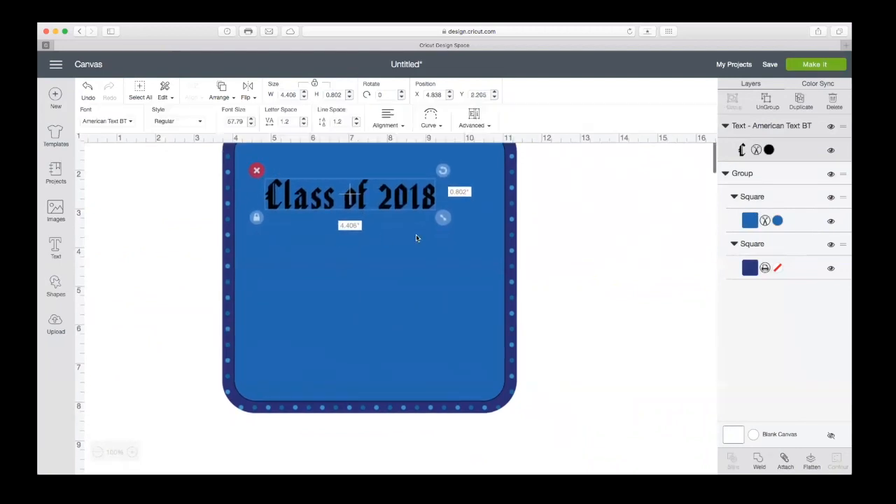
drag(442, 222, 457, 371)
click(140, 336)
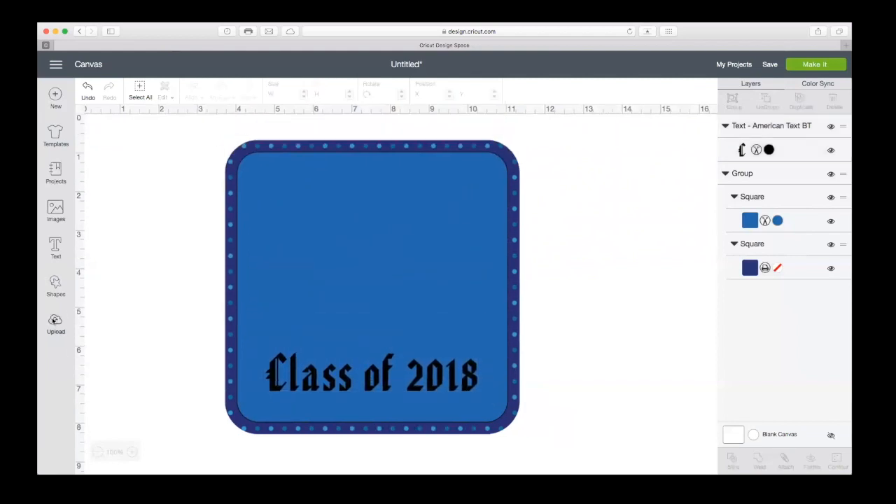
- Upload the photo IMG_0577.jpg from the Downloads folder and proceed to its image clean-up
click(56, 324)
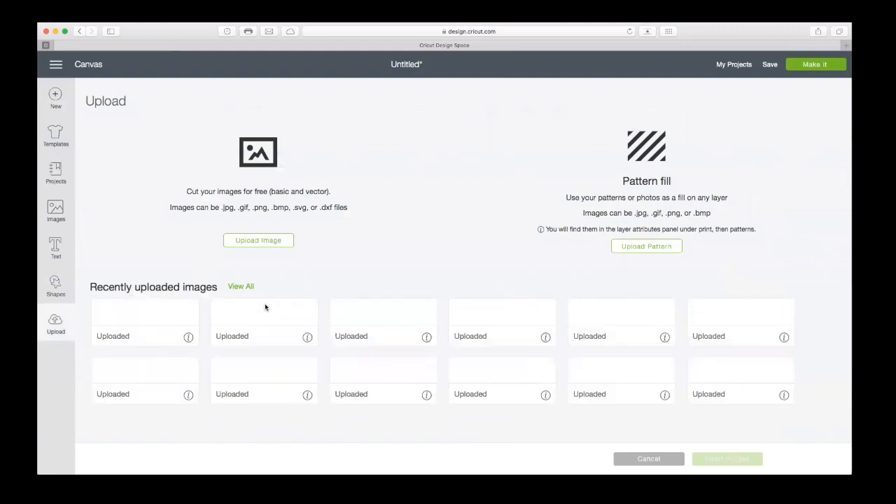
scroll(264, 306, down, 4)
scroll(264, 306, up, 4)
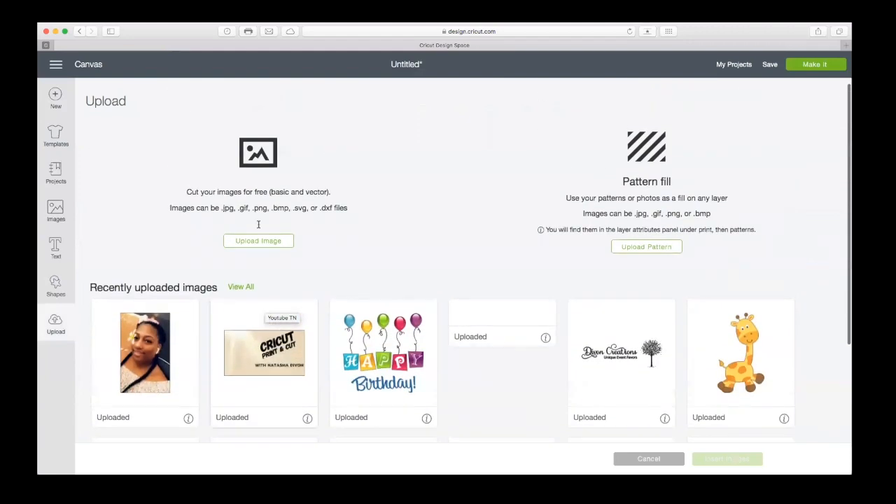
click(268, 241)
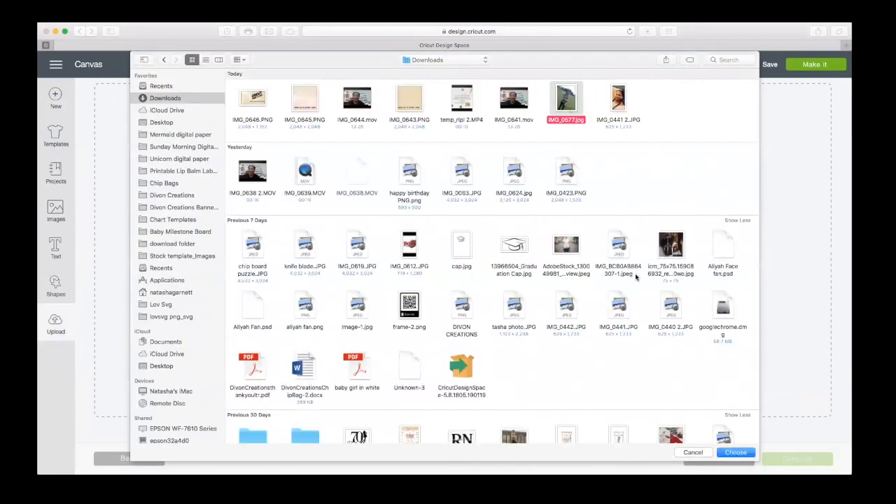
click(735, 452)
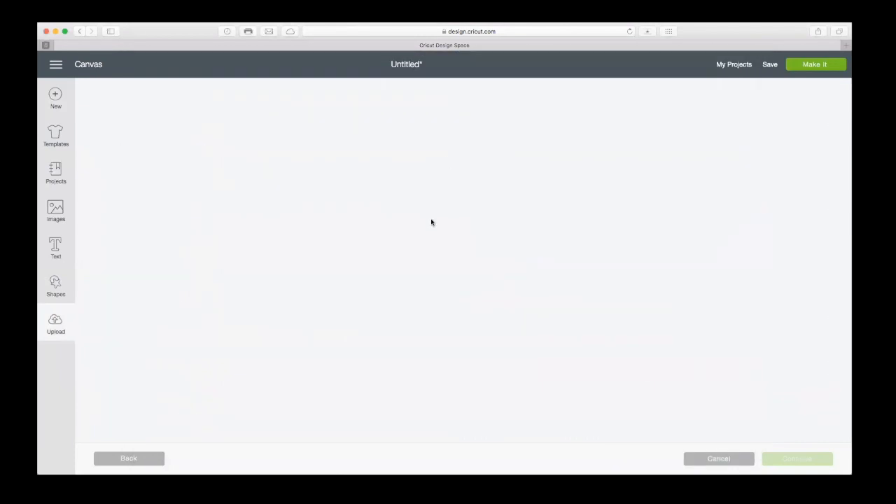
click(567, 348)
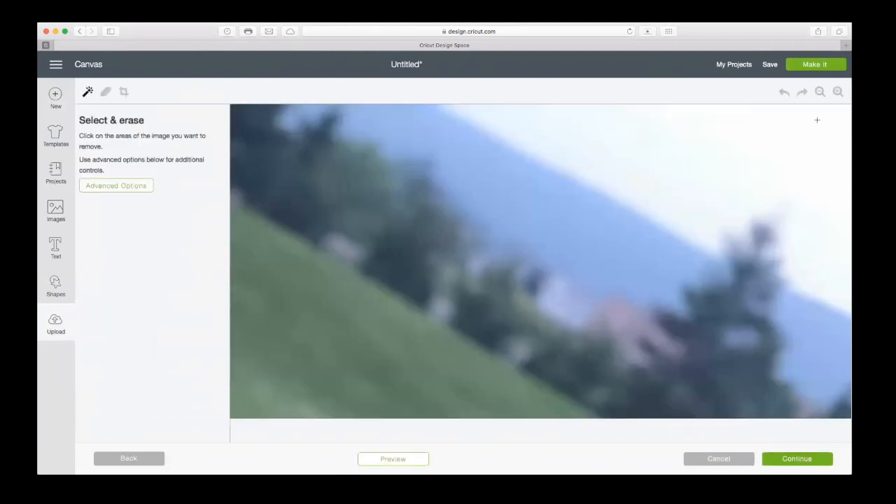
- Examine the whole photo and the advanced Select & erase settings for reducing colors and color tolerance
click(820, 91)
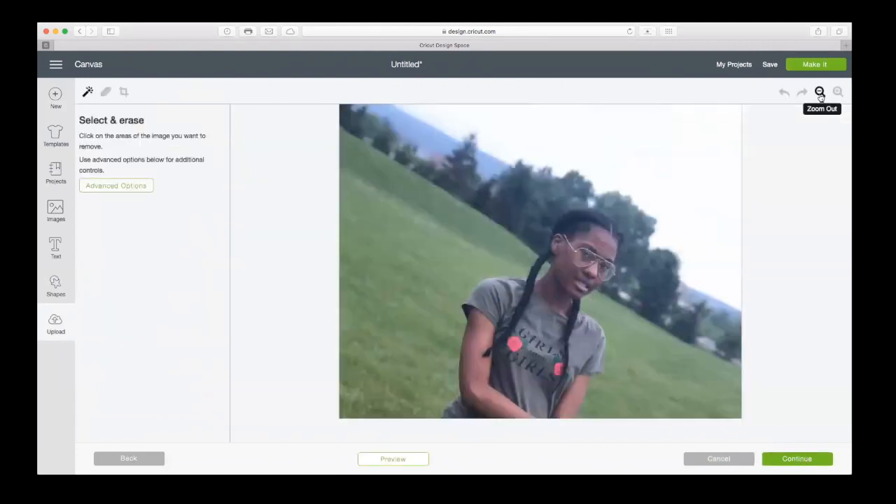
scroll(744, 202, down, 5)
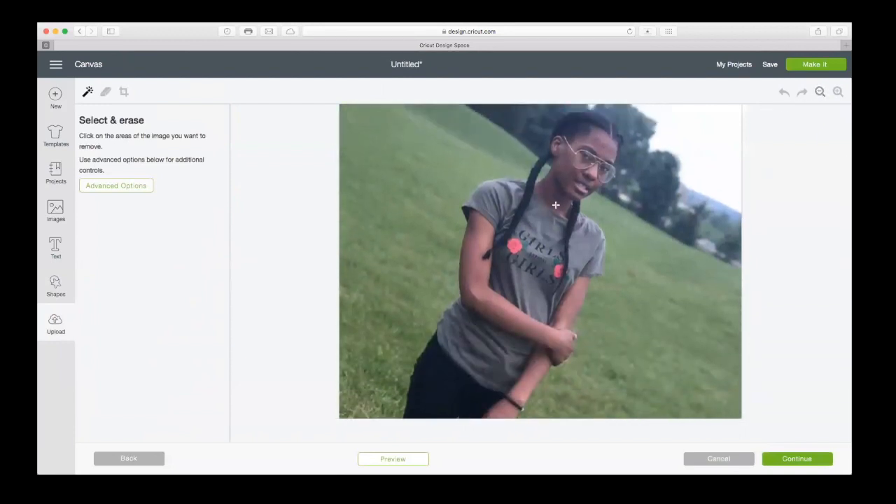
scroll(555, 207, up, 2)
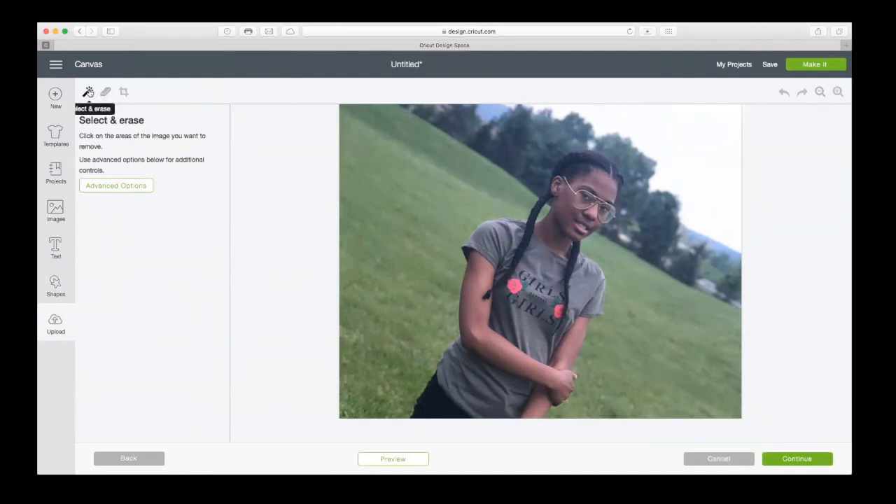
scroll(265, 166, up, 1)
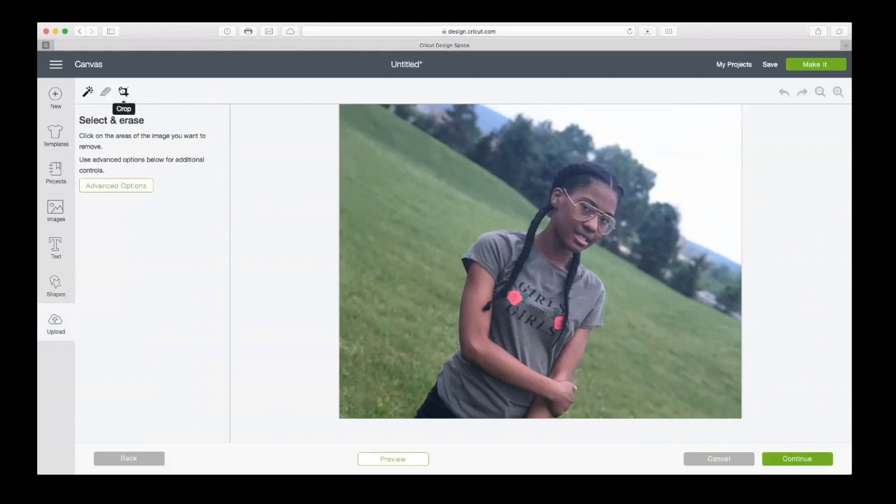
click(114, 191)
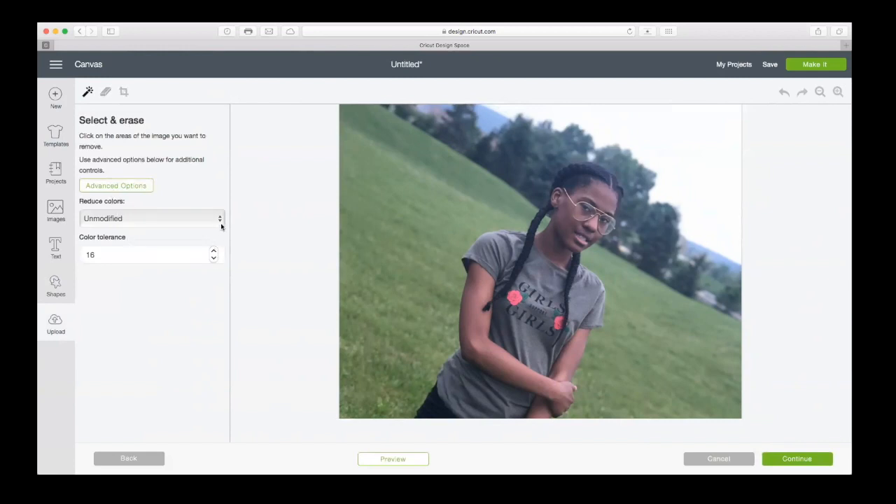
click(221, 220)
click(122, 224)
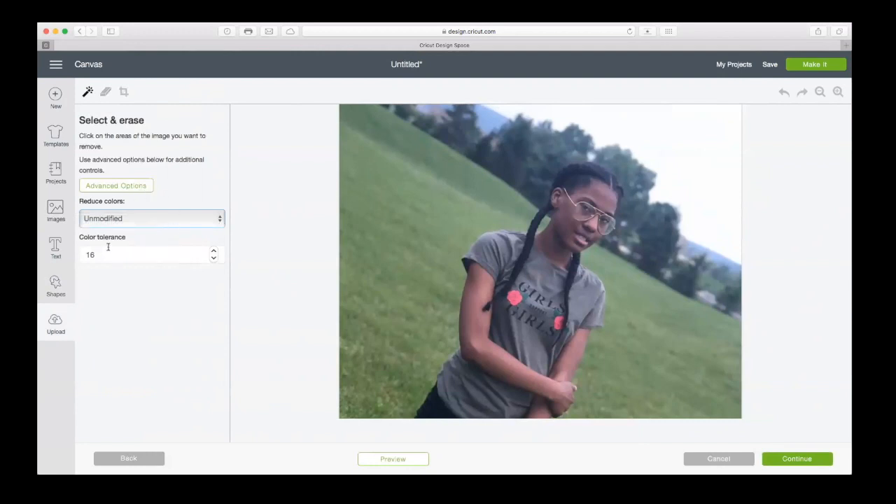
click(121, 187)
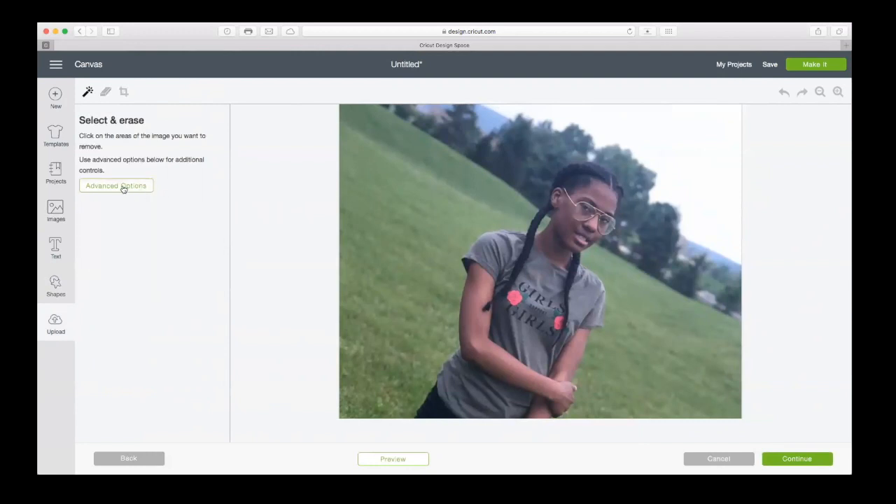
- Crop the photo to a portrait rectangle around the girl's head and upper body
click(123, 91)
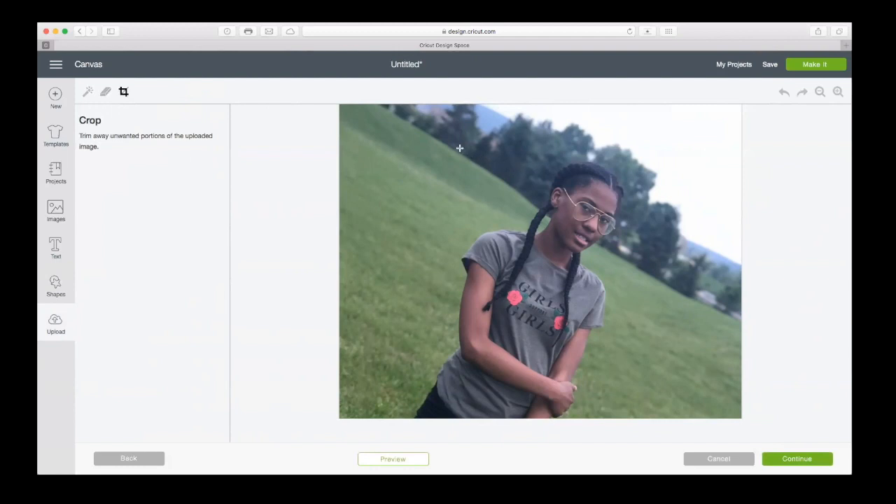
drag(455, 144, 628, 376)
click(820, 91)
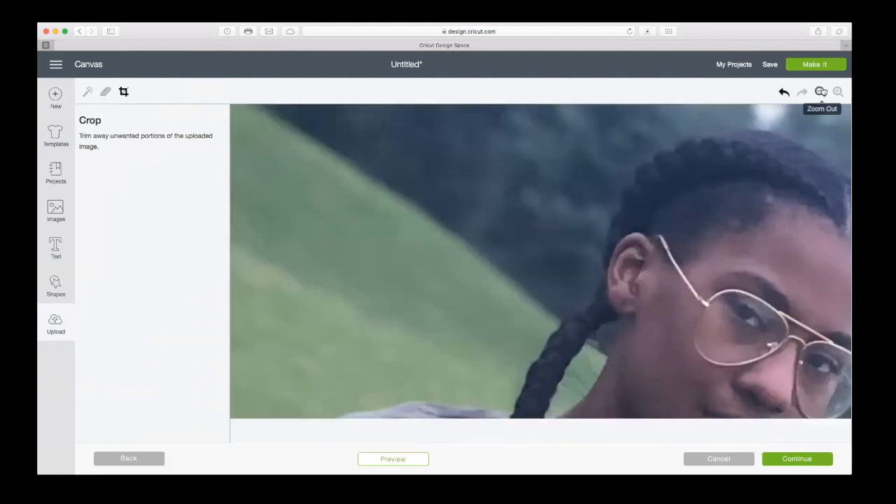
click(819, 92)
click(819, 91)
click(819, 92)
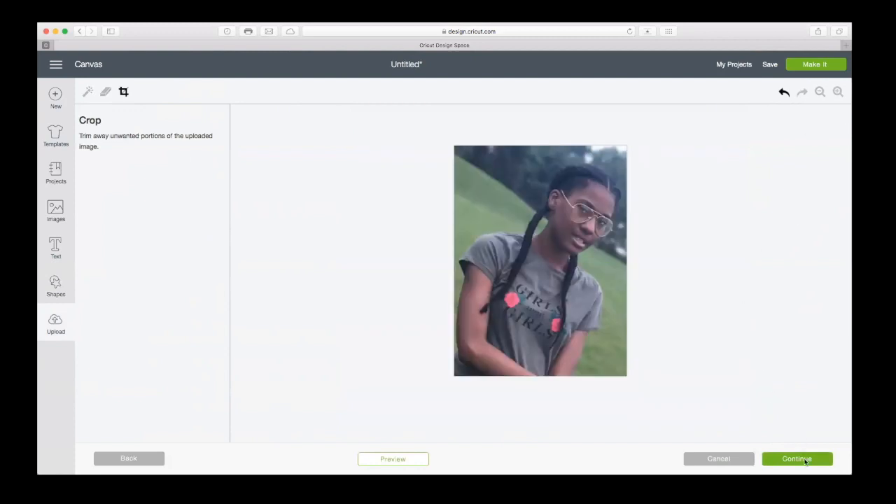
- Save the cropped photo under the subject's first name and insert it onto the canvas
click(805, 460)
key(super+a)
text(T)
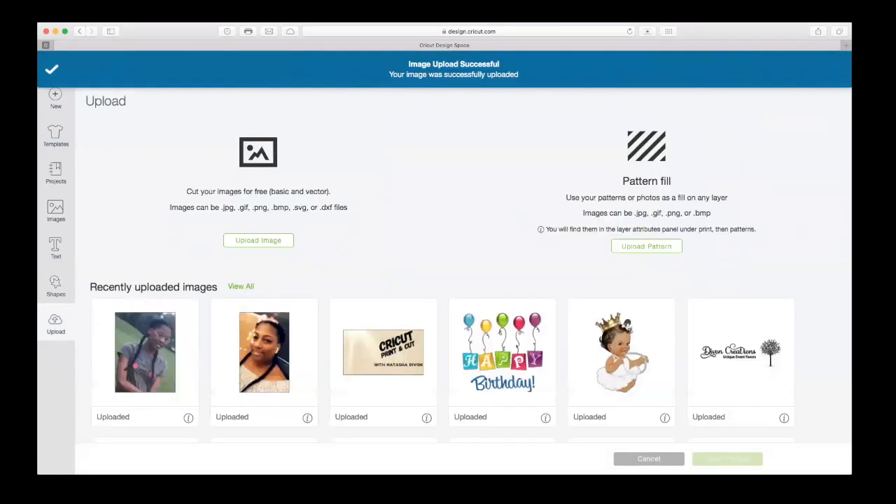
click(111, 398)
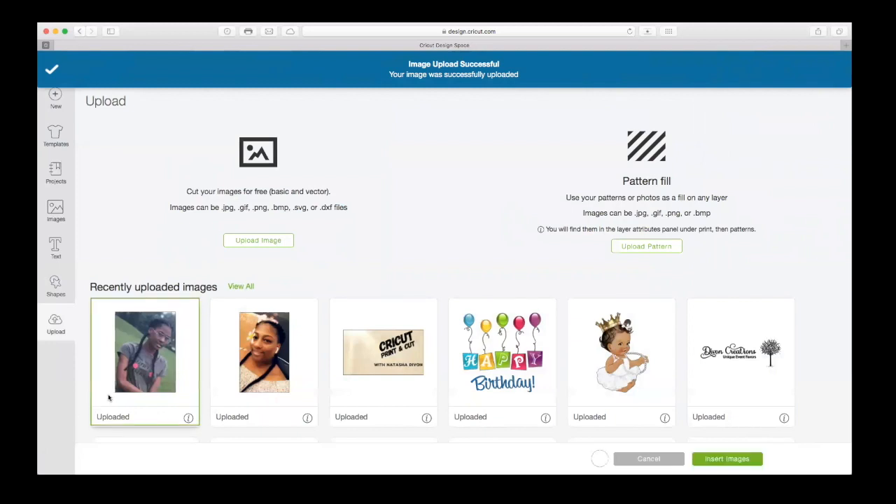
click(700, 458)
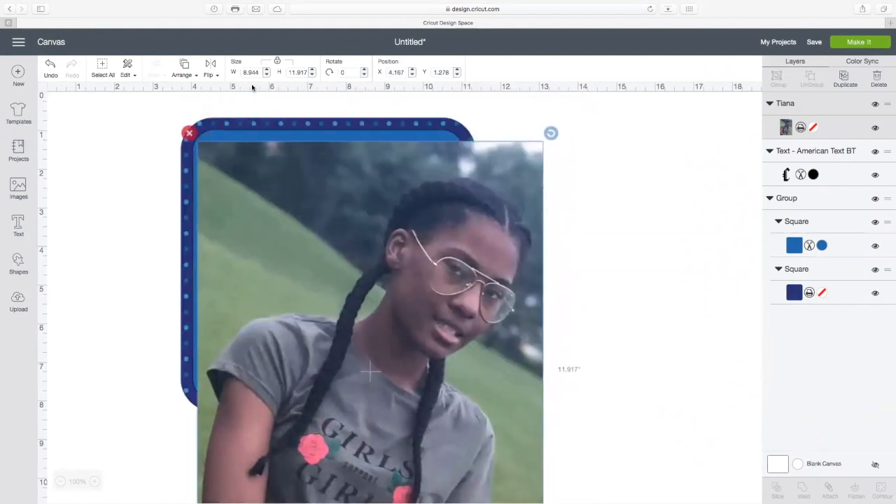
- Scale the photo to about 4.83 by 6.44 in and center it horizontally on the blue square at about X 5.125, Y 1
text(4)
key(Tab)
drag(286, 280, 346, 278)
drag(408, 354, 370, 326)
drag(325, 283, 336, 287)
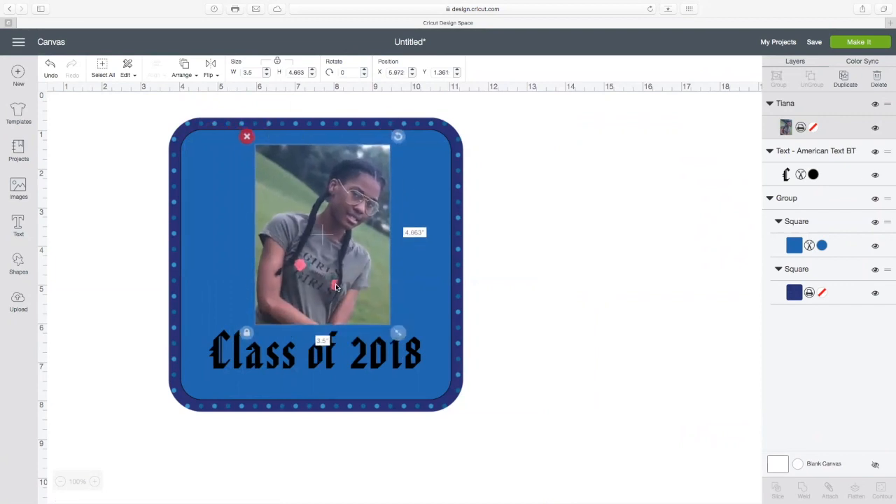
drag(324, 285, 321, 286)
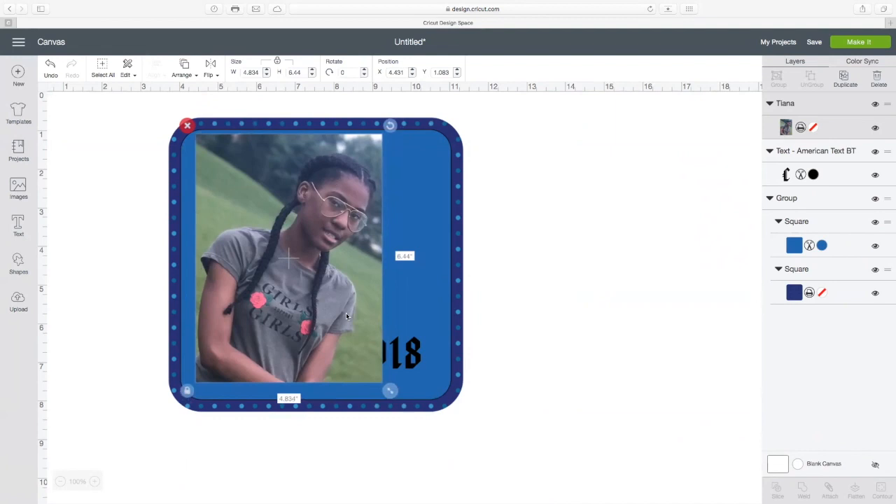
drag(345, 312, 373, 312)
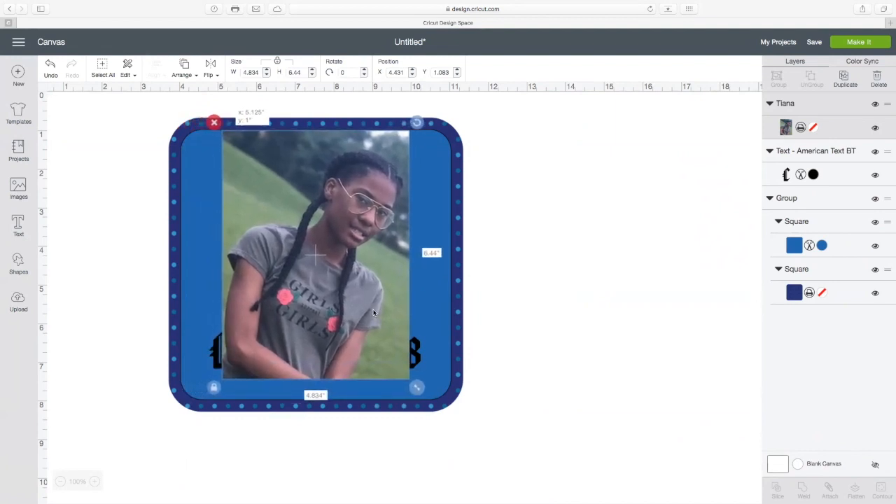
click(530, 391)
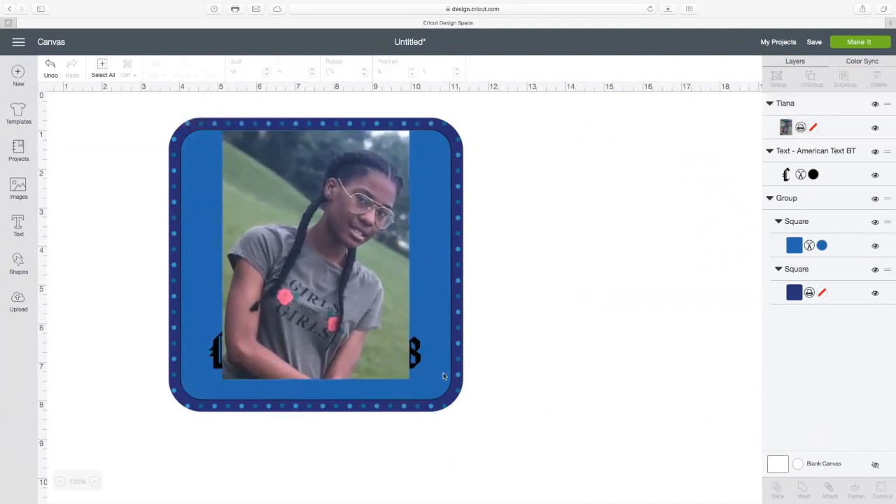
- Move the "Class of 2018" text out from under the photo and bring it to the front
click(416, 365)
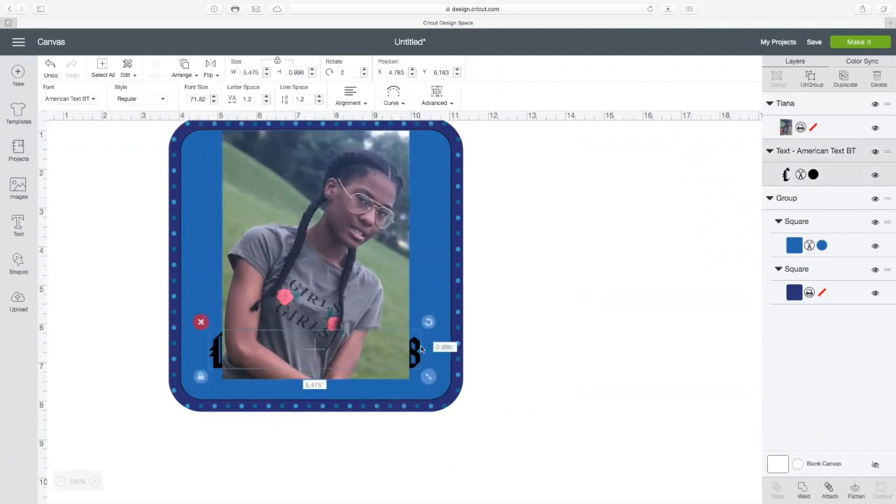
drag(415, 348, 407, 393)
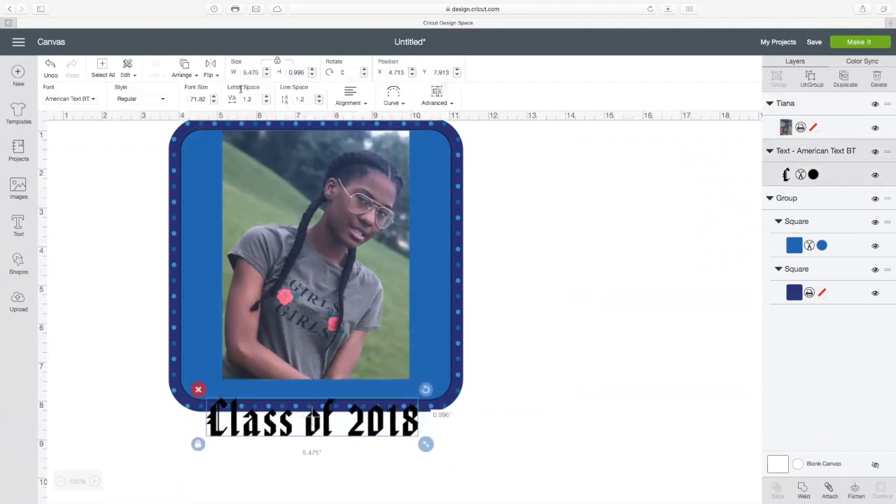
click(185, 76)
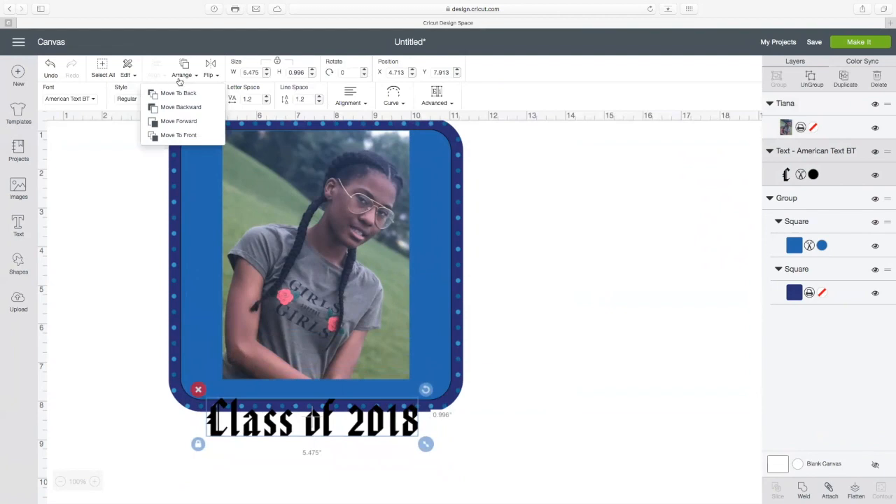
click(179, 136)
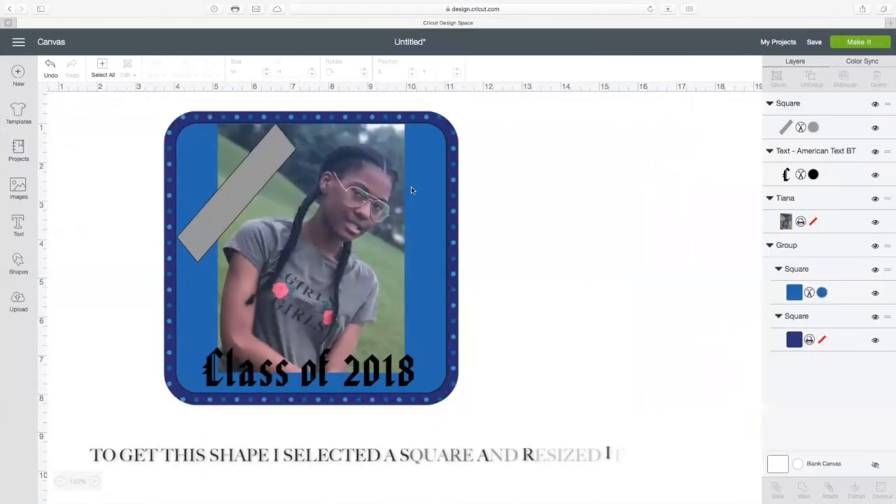
- Duplicate the 7 in blue rounded square and place the copy on the empty canvas beside the design
click(412, 188)
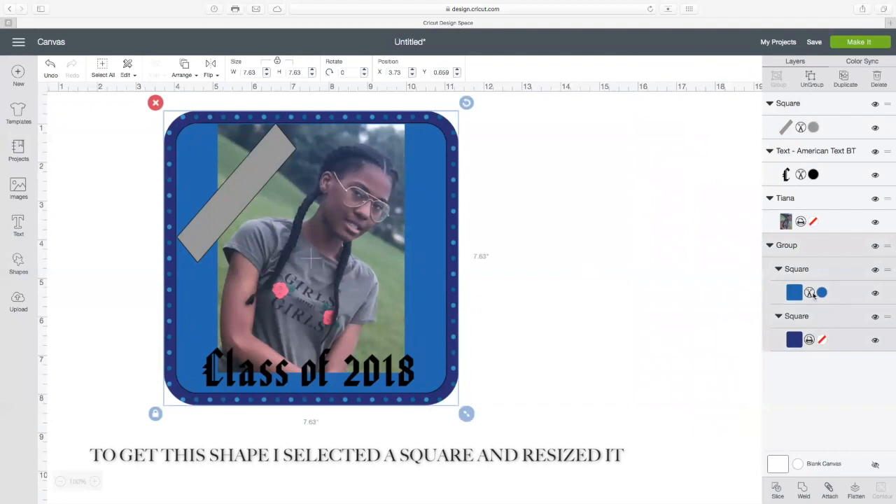
click(821, 293)
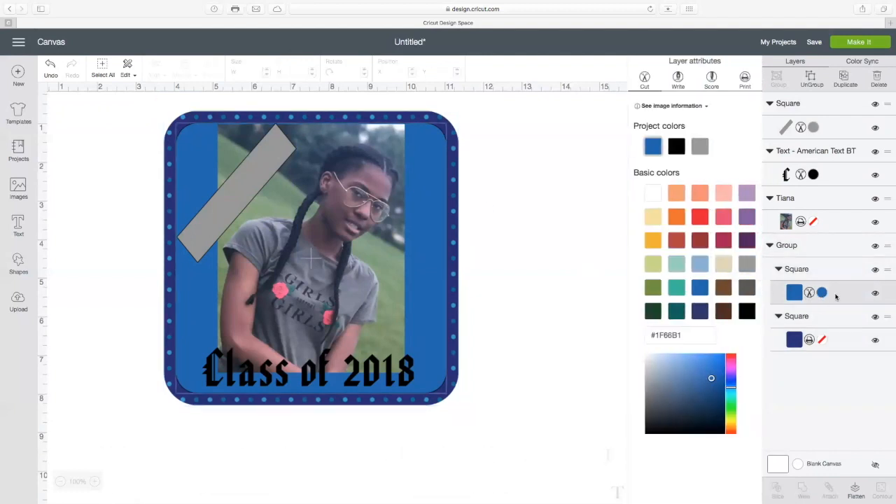
click(837, 294)
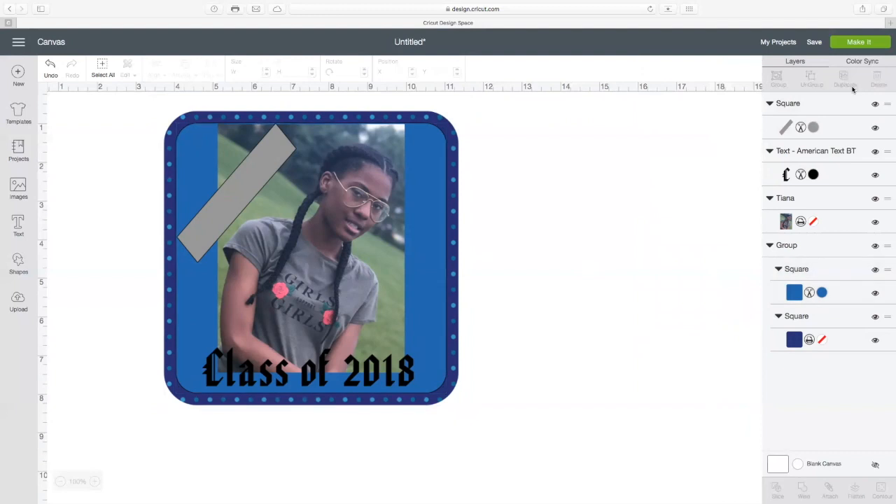
click(847, 83)
drag(431, 296, 698, 280)
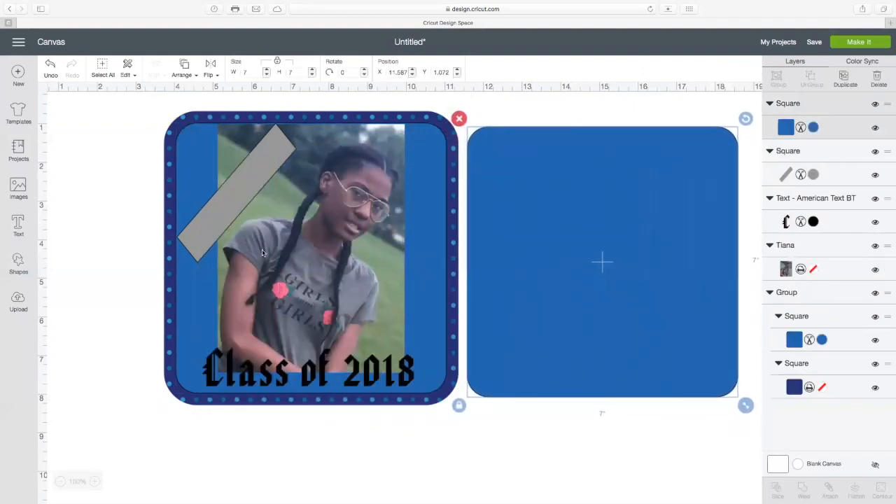
- Move the gray bar off the photo and shift the assembled design away from the blue copy to about X 1.077, Y 0.743
drag(253, 191, 576, 496)
drag(172, 422, 321, 238)
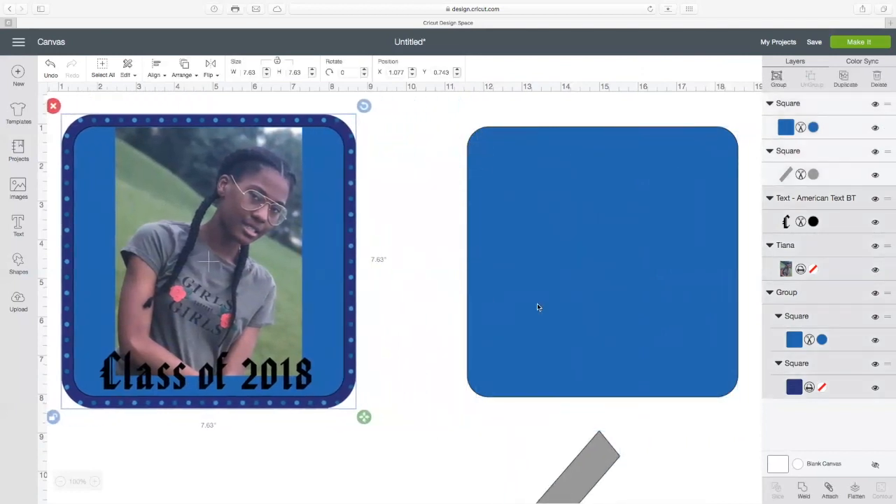
drag(577, 309, 562, 309)
- Place the diagonal gray bar over the upper-left corner of the separate blue square and bring it in front
drag(588, 476, 494, 164)
click(197, 76)
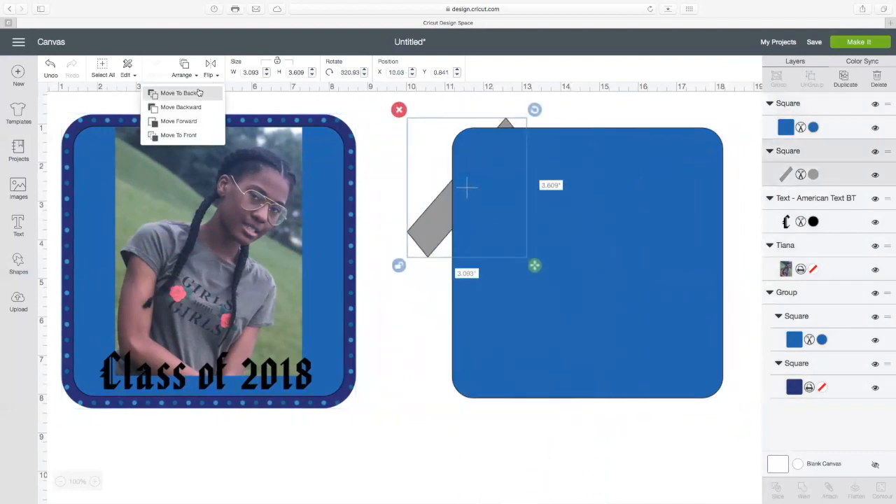
click(195, 124)
drag(480, 192, 496, 192)
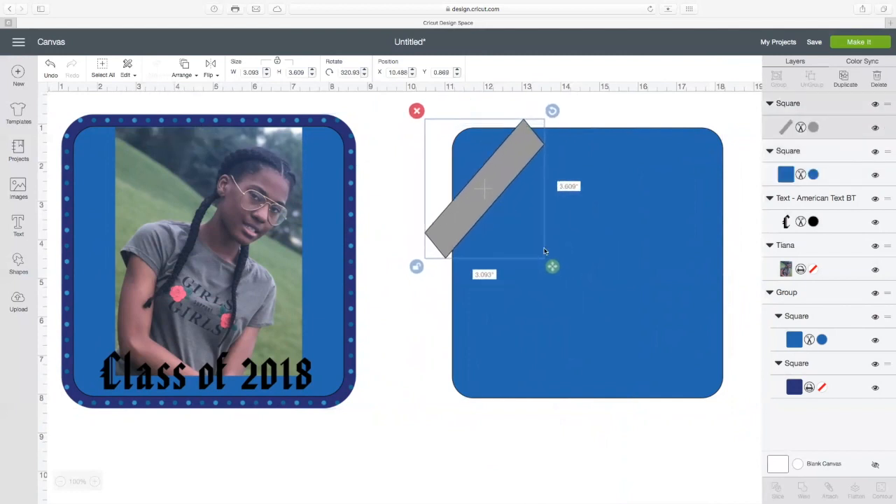
- Enlarge the gray bar to about 4.57 by 4.36 in, test it against the photo design, and return it to the separate blue square
drag(552, 268, 609, 294)
drag(536, 205, 147, 185)
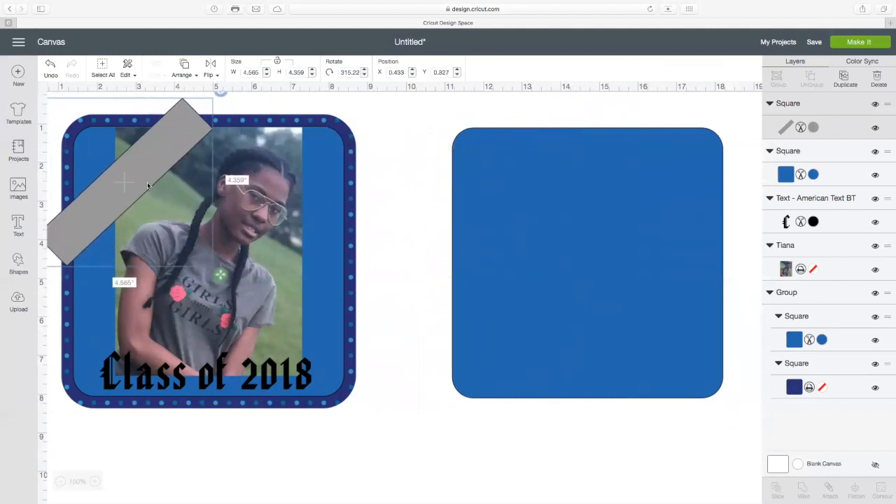
drag(148, 185, 554, 203)
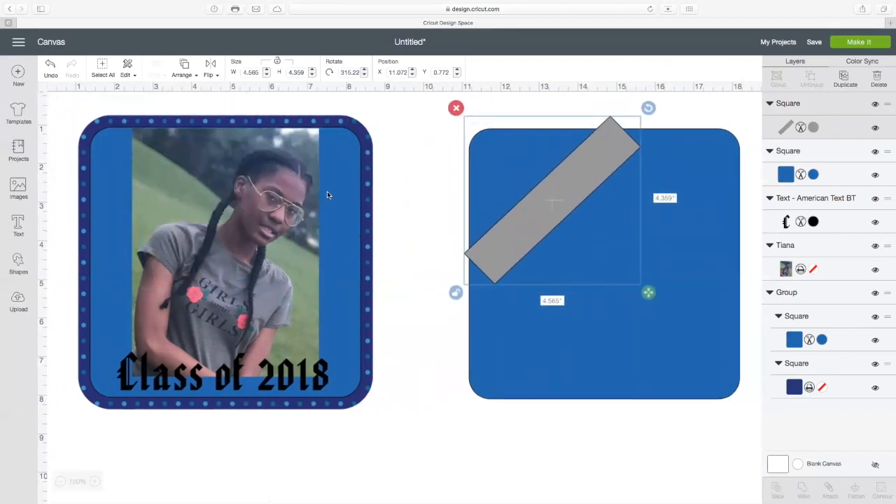
drag(508, 345, 484, 346)
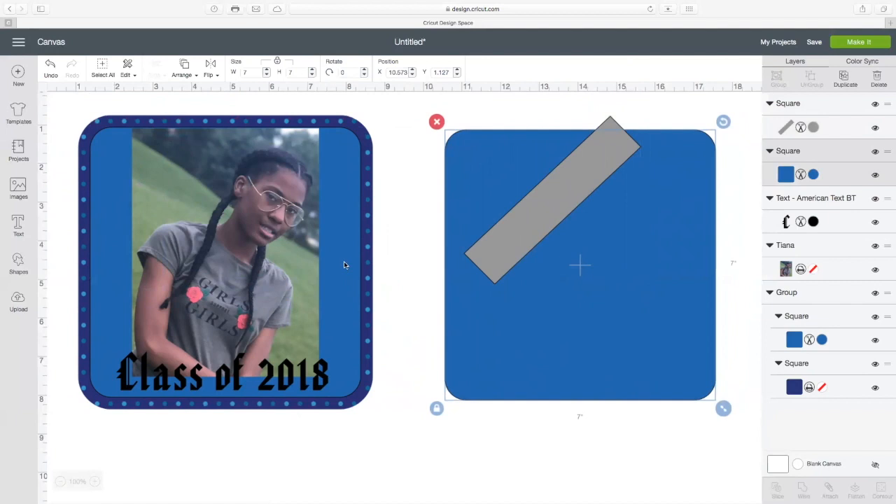
- Resize the gray bar to about 4.88 by 4.78 in so both ends overhang the upper-left corner of the separate blue square
click(553, 222)
drag(553, 222, 505, 210)
drag(600, 281, 609, 294)
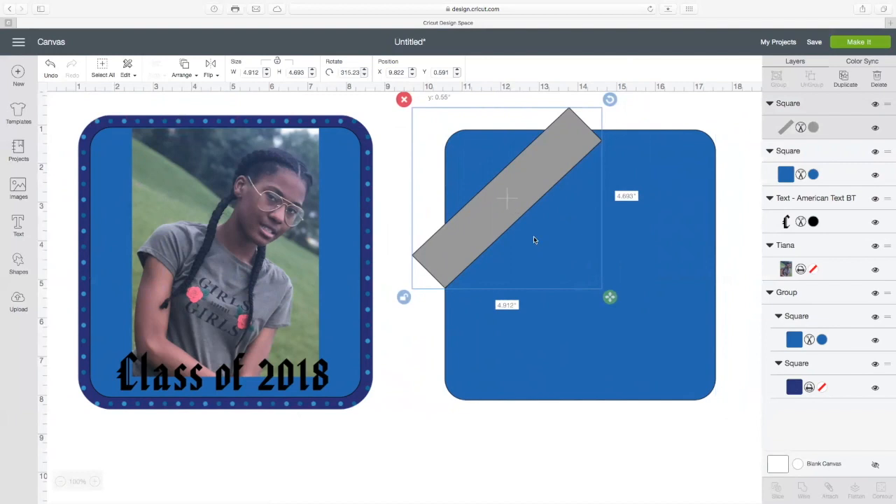
drag(609, 296, 640, 316)
drag(503, 212, 485, 193)
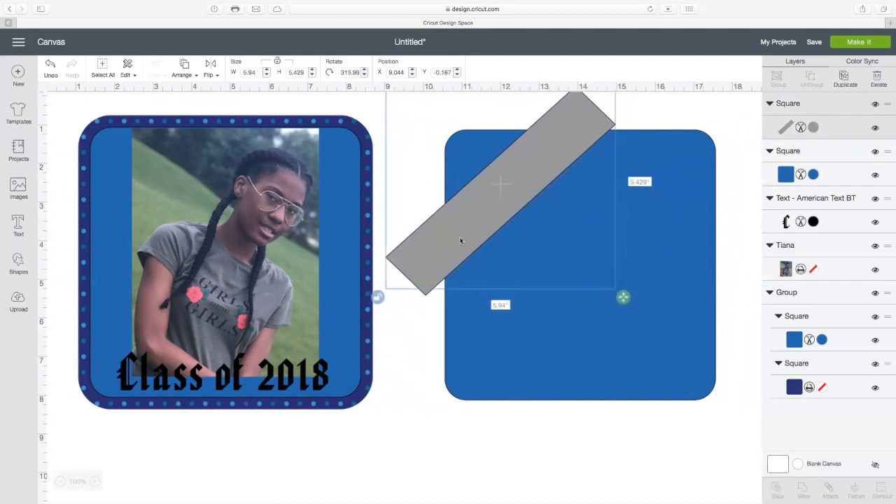
drag(623, 297, 606, 287)
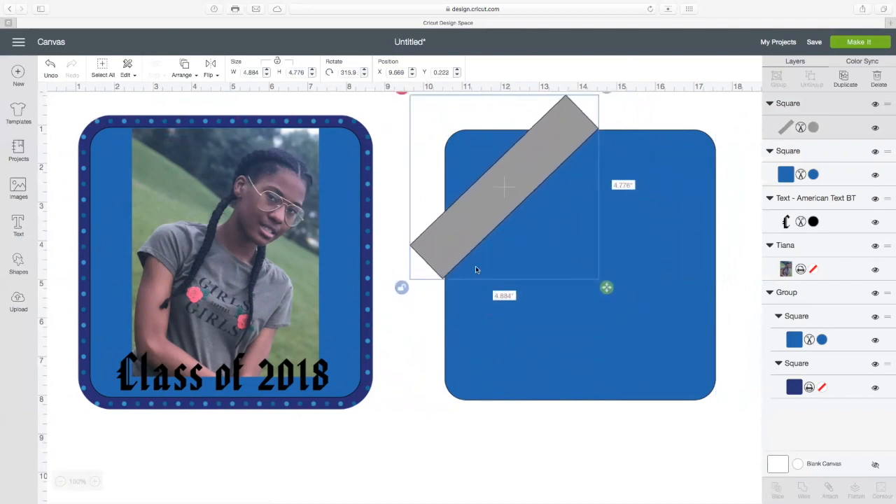
- Slice the separate blue square with the diagonal gray bar
click(439, 426)
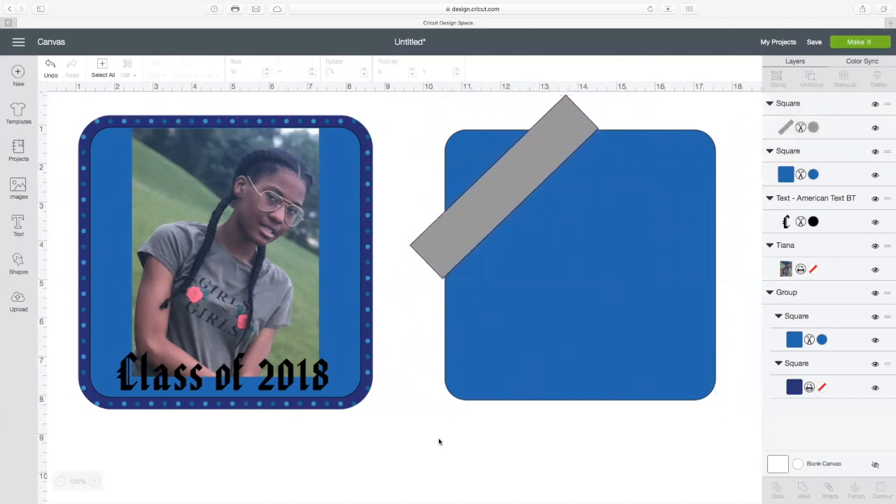
drag(417, 438, 686, 112)
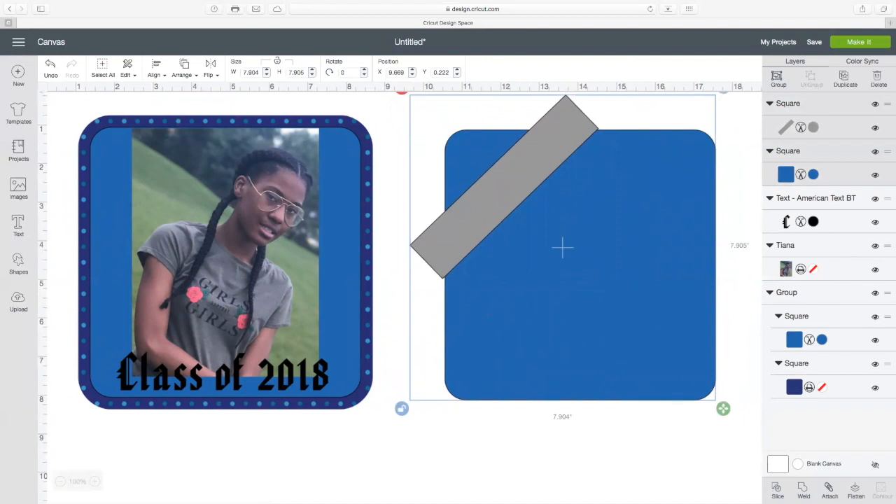
click(777, 492)
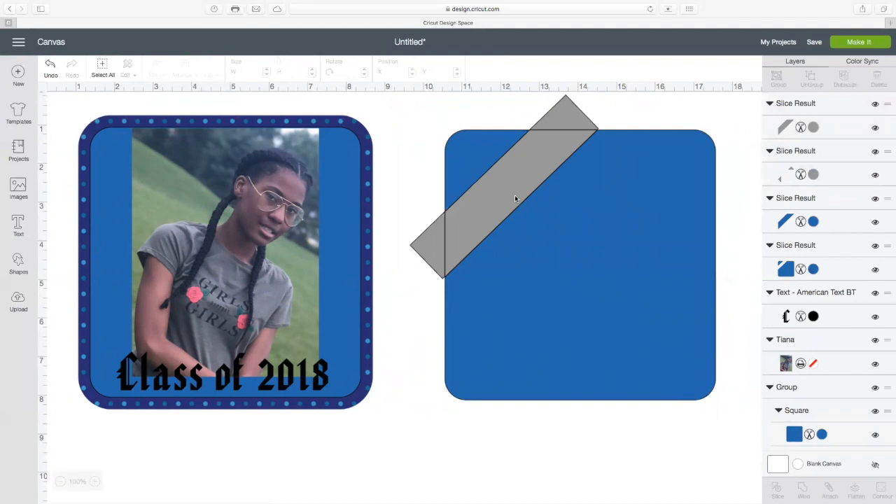
- Pull the gray and blue diagonal strips out of the sliced square and delete the gray triangular offcuts
scroll(533, 166, up, 1)
drag(533, 165, 385, 374)
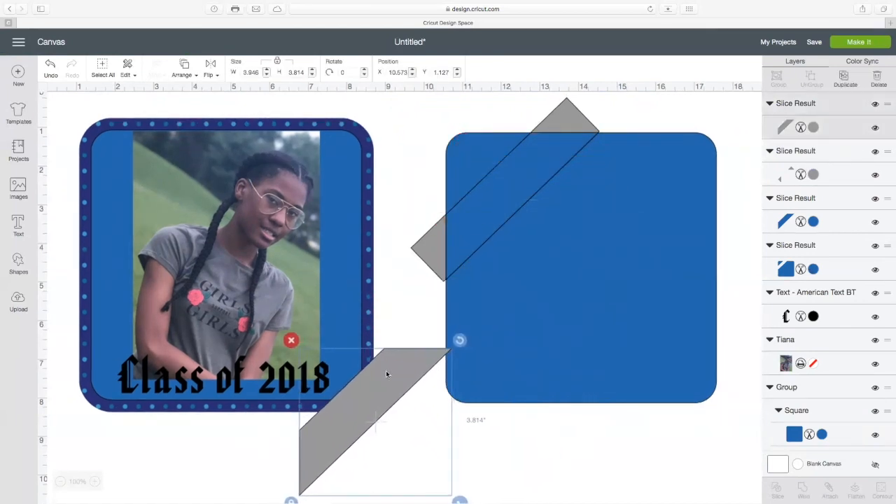
drag(563, 154, 684, 291)
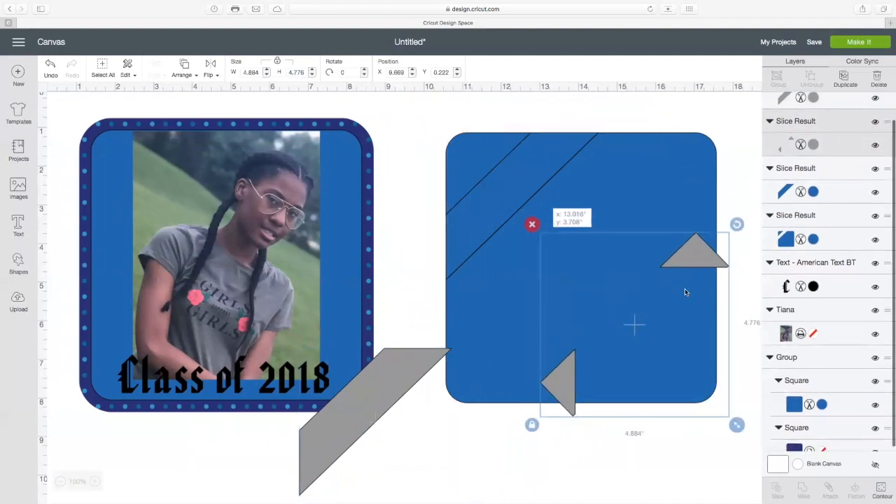
click(531, 223)
drag(530, 203, 571, 261)
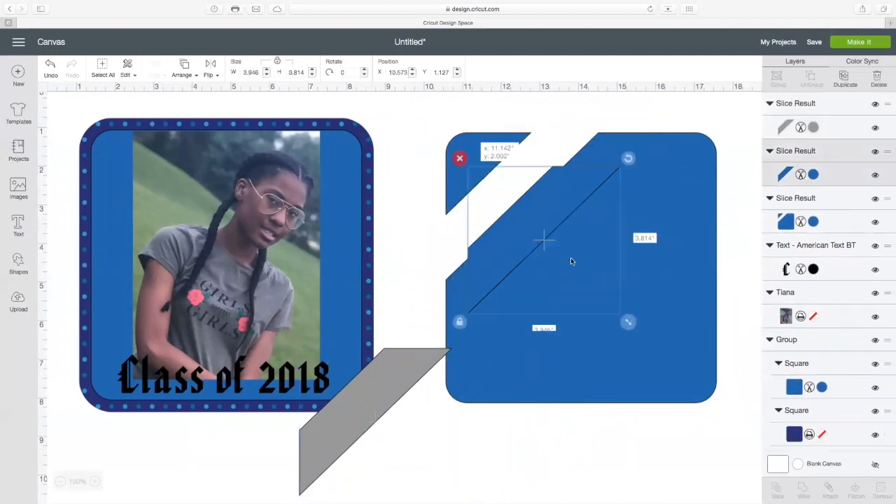
drag(532, 235, 351, 467)
mouse_move(613, 270)
mouse_down()
mouse_move(629, 259)
mouse_move(614, 260)
mouse_up()
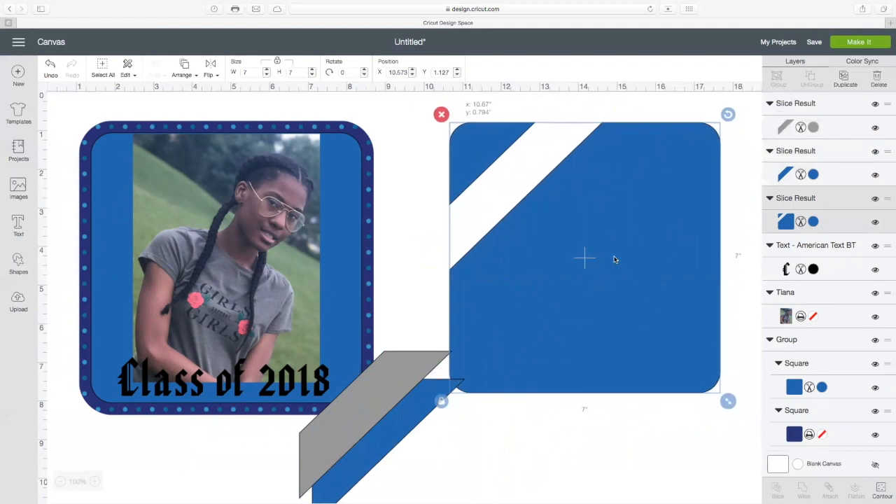
- Hide the remaining sliced blue square and the gray diagonal strip
click(352, 216)
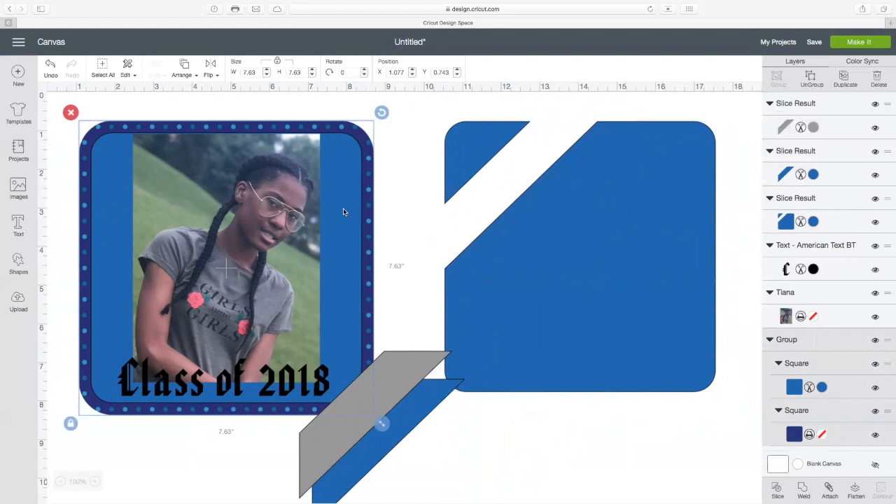
click(461, 141)
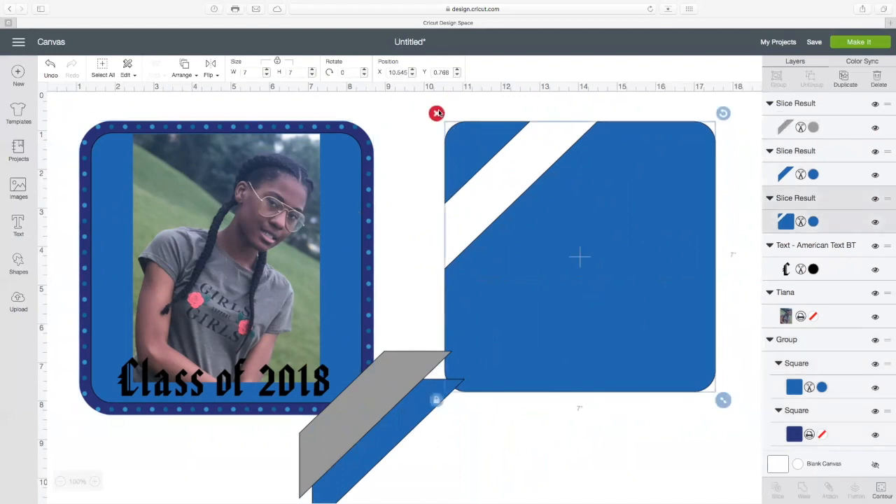
click(875, 223)
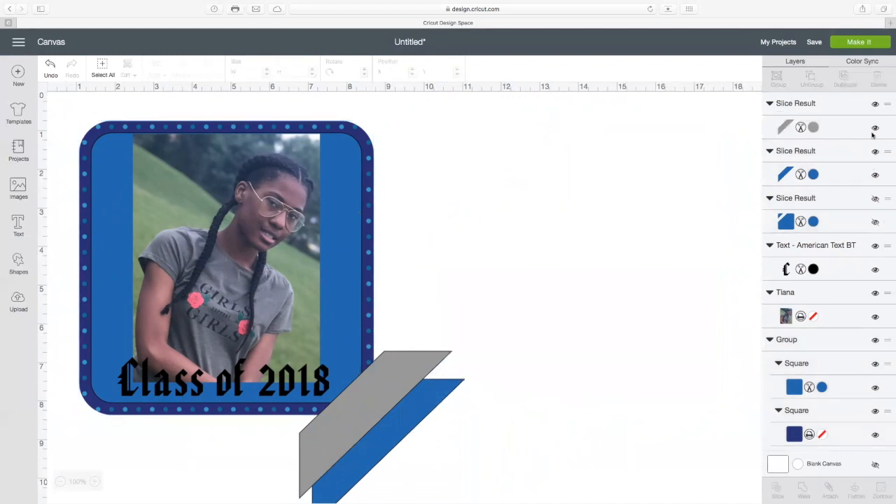
click(875, 128)
- Fit the blue diagonal strip across the design's upper-left corner and move the whole design toward the middle of the canvas
drag(417, 395, 203, 158)
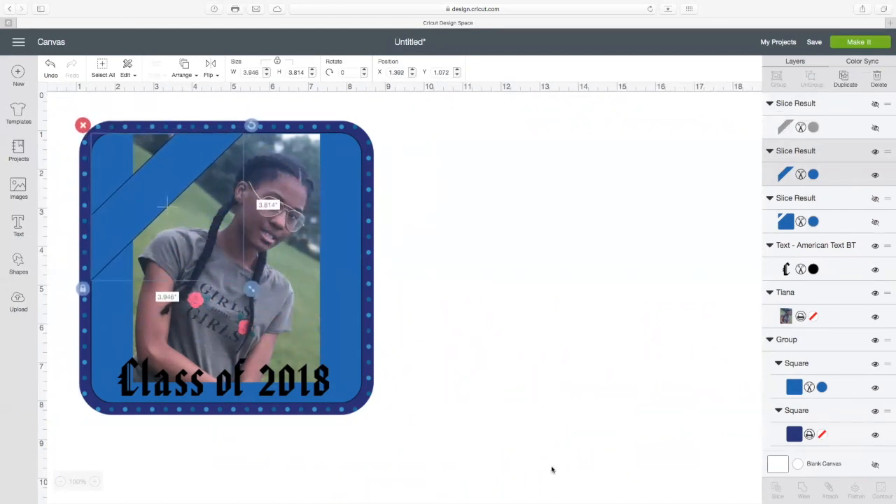
click(484, 464)
drag(441, 451, 166, 280)
drag(240, 324, 479, 325)
click(656, 375)
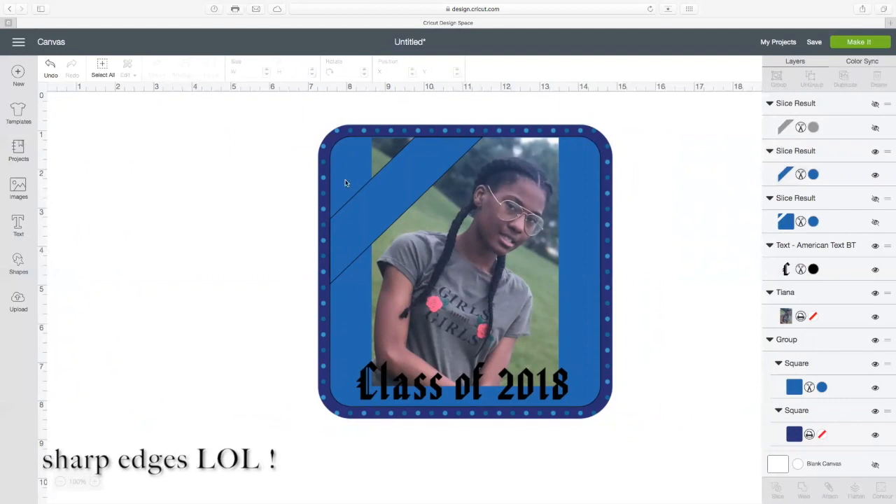
- Move the "Class of 2018" text up to the blue diagonal strip and bring it to the front
click(467, 393)
drag(469, 393, 441, 251)
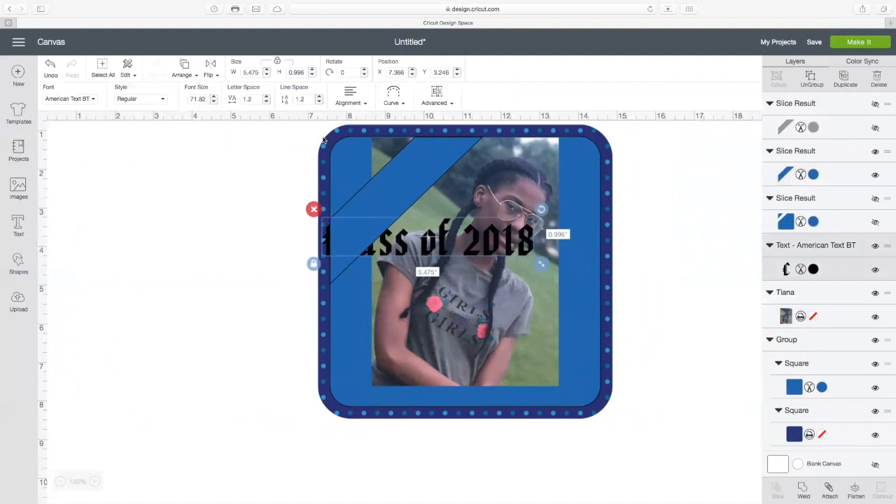
click(183, 76)
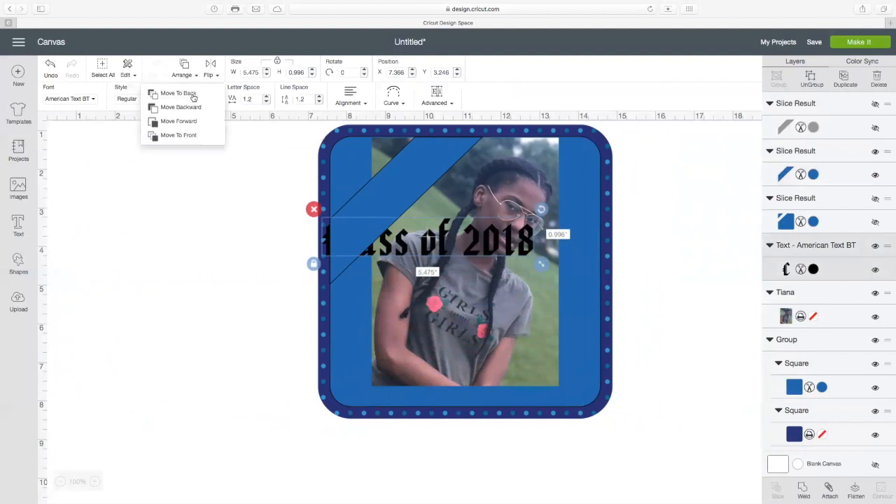
click(189, 133)
- Rotate the "Class of 2018" text to about 316 degrees, shrink it and fit it along the blue diagonal strip
drag(543, 210, 458, 133)
drag(498, 292, 468, 263)
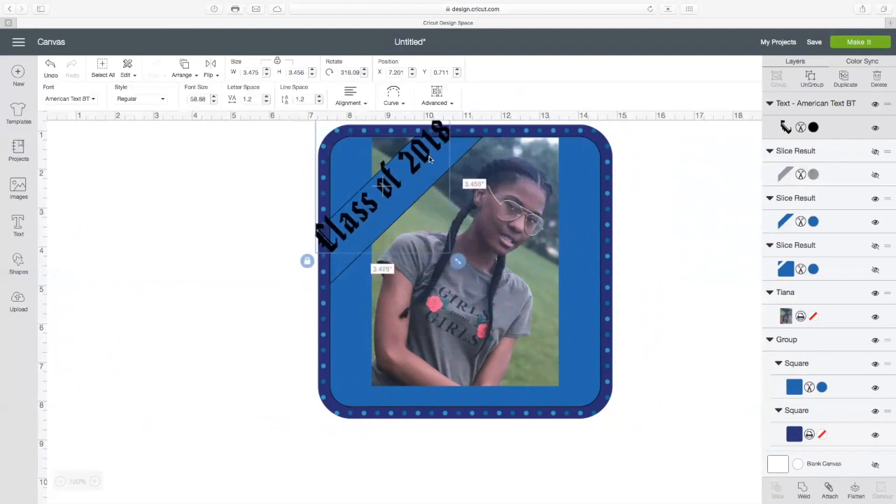
drag(429, 163, 443, 174)
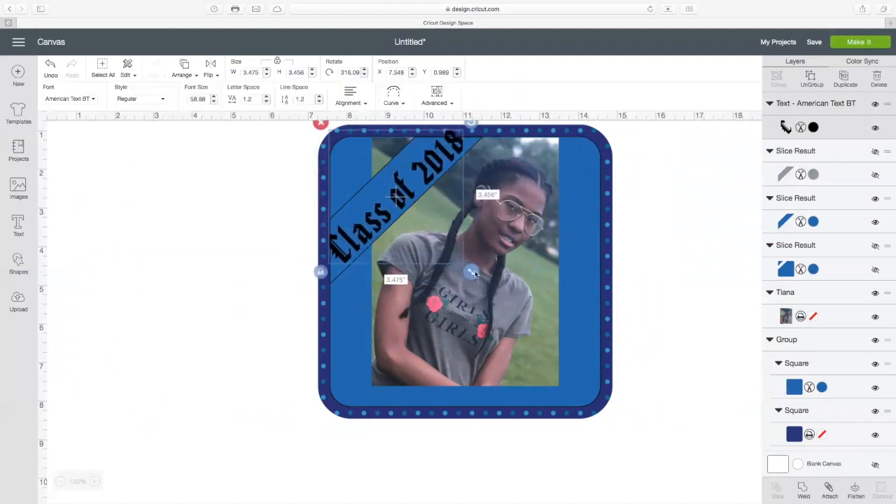
drag(474, 274, 458, 259)
drag(430, 168, 433, 178)
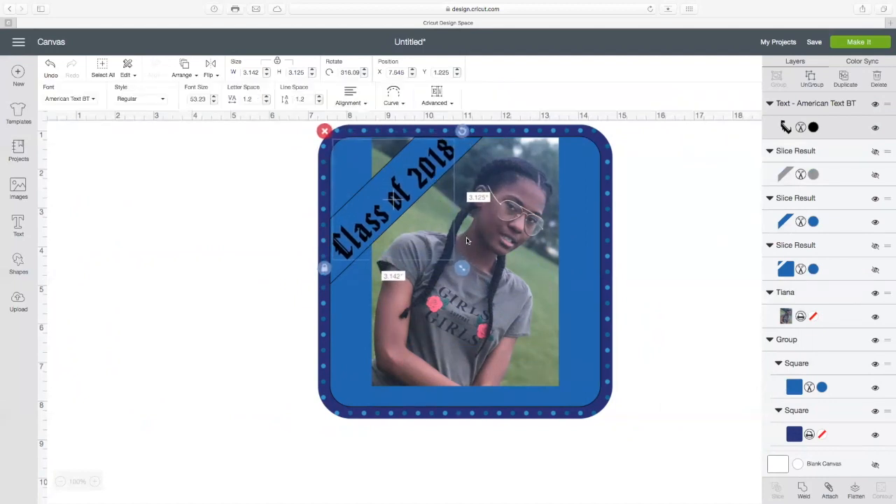
drag(464, 270, 455, 262)
drag(420, 183, 423, 189)
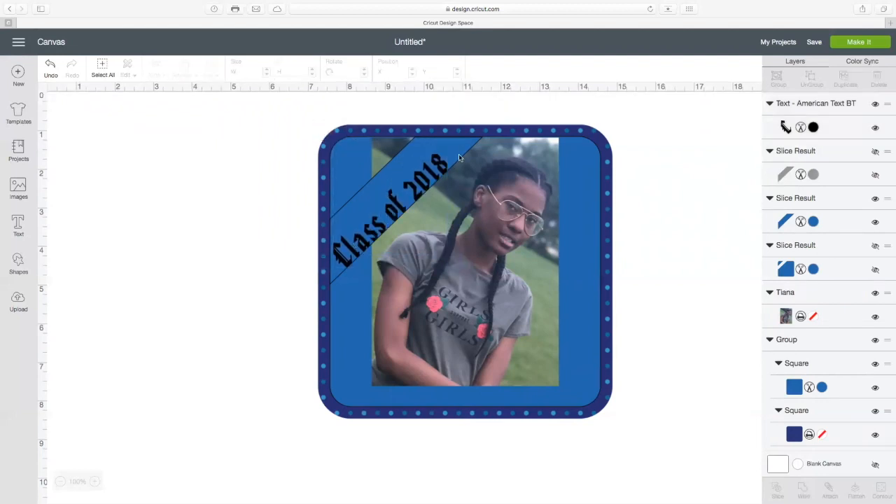
- Nudge the "Class of 2018" text upward so it sits centred on the blue diagonal strip, at Y 1.31
click(444, 170)
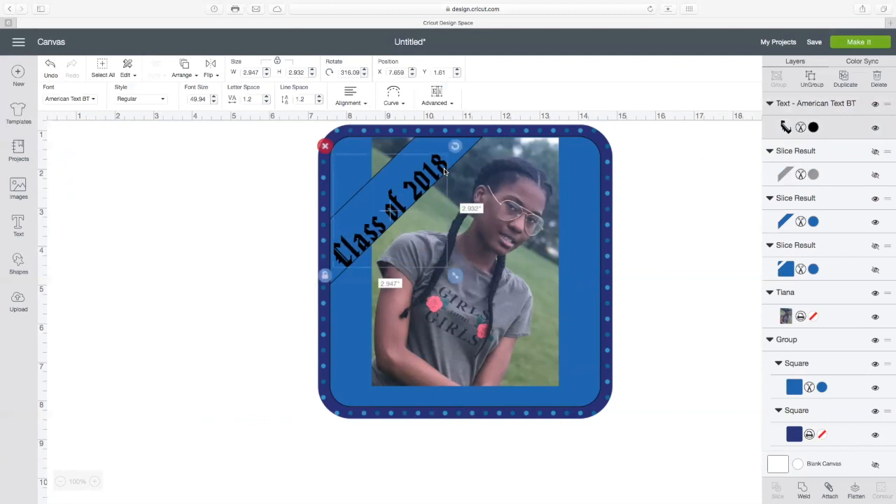
key(Right)
key(Left)
key(Up)
key(Up)
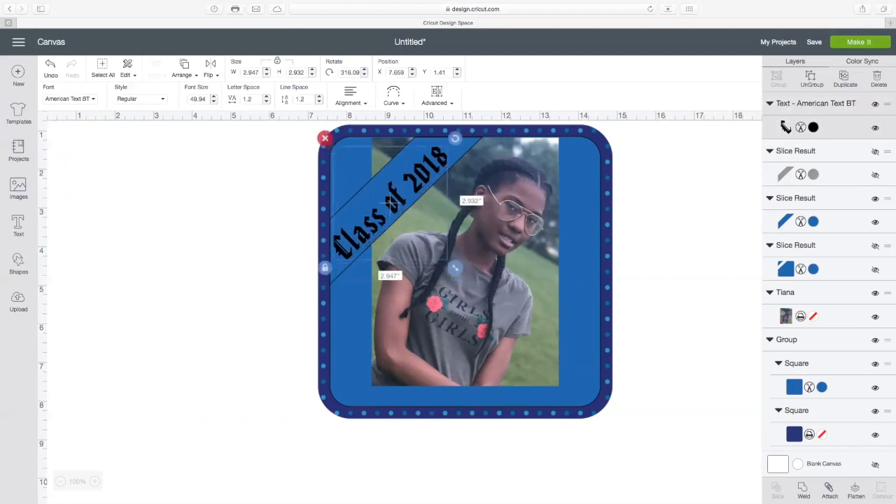
key(Up)
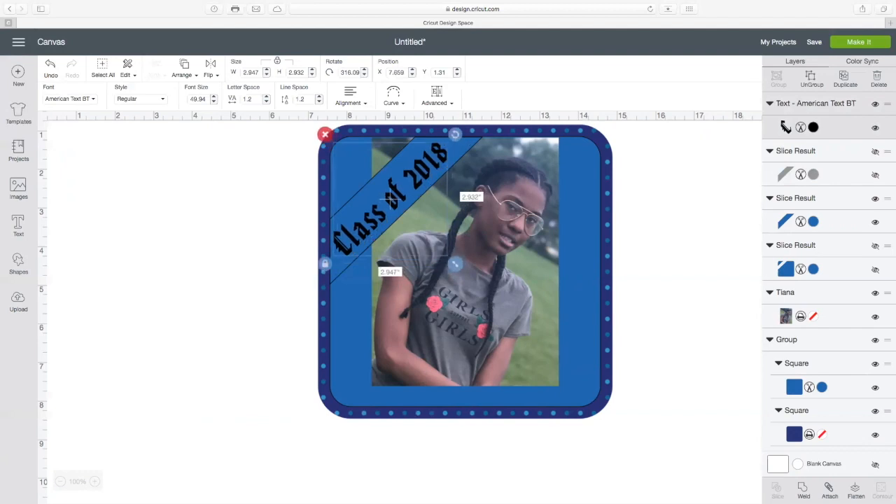
key(Up)
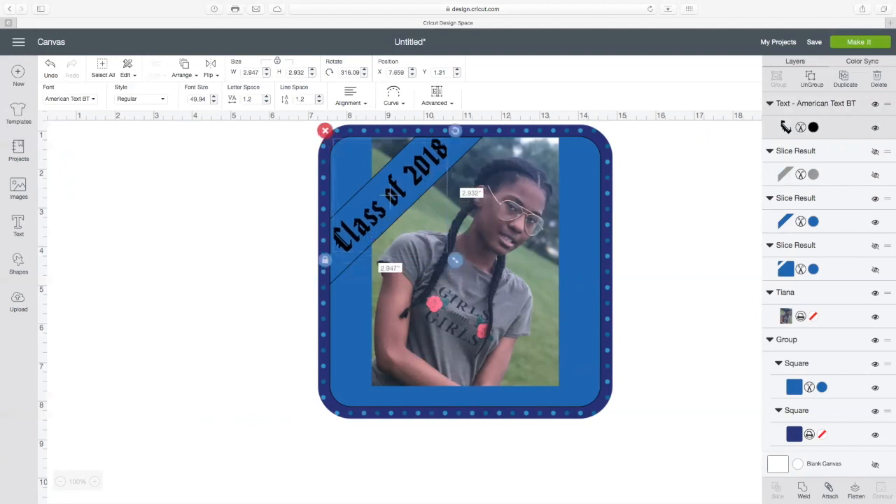
key(Up)
key(Down)
key(Down)
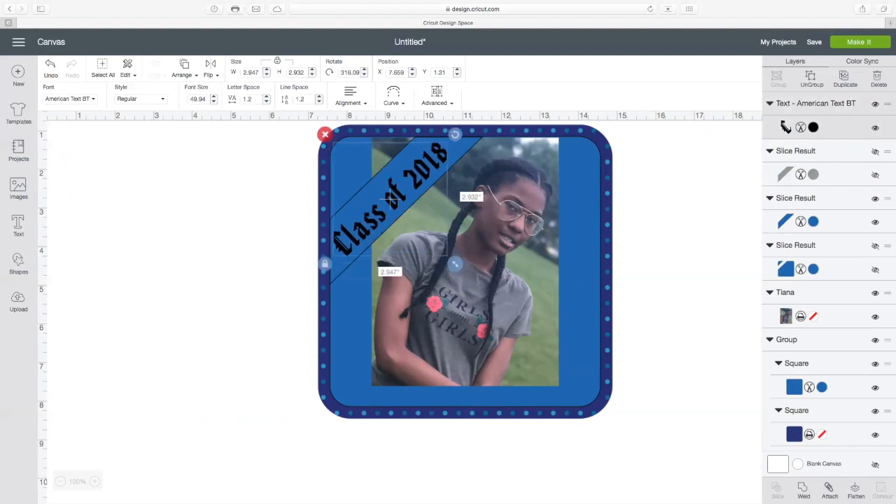
click(274, 192)
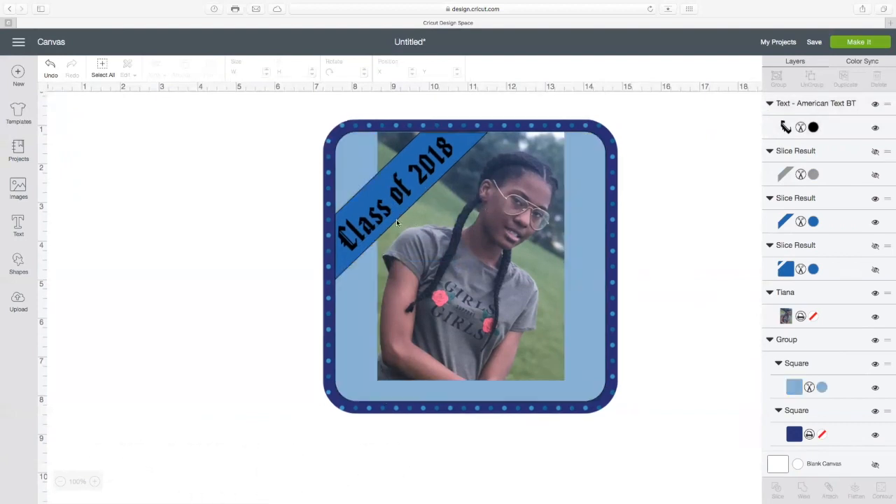
- Add the graduate's first name as a new text and move it over the photo's lower-right corner
scroll(369, 187, down, 1)
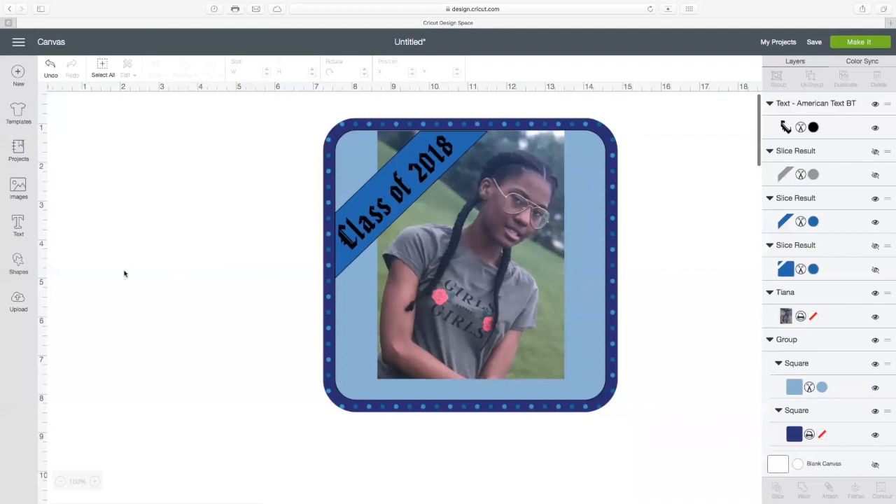
click(15, 236)
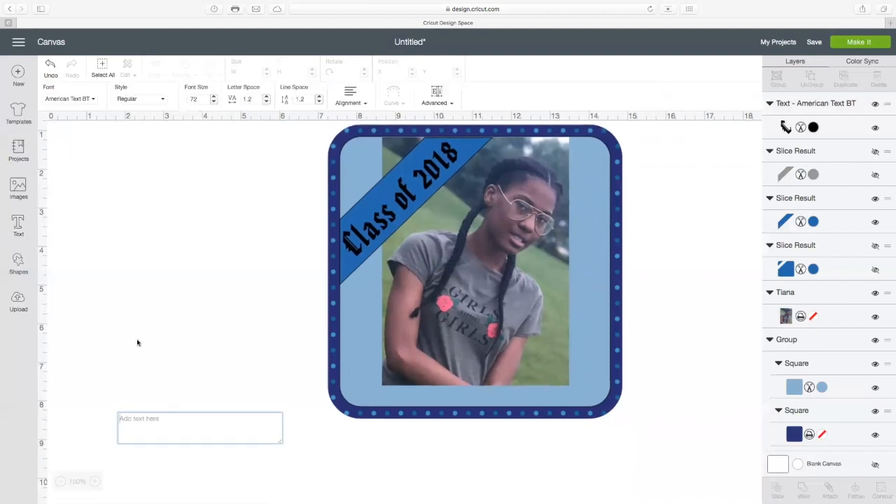
text(Tiana)
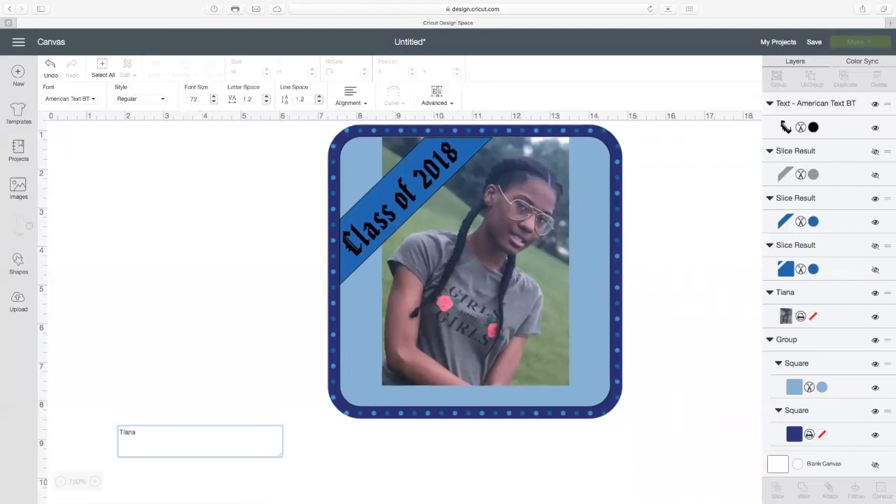
click(140, 341)
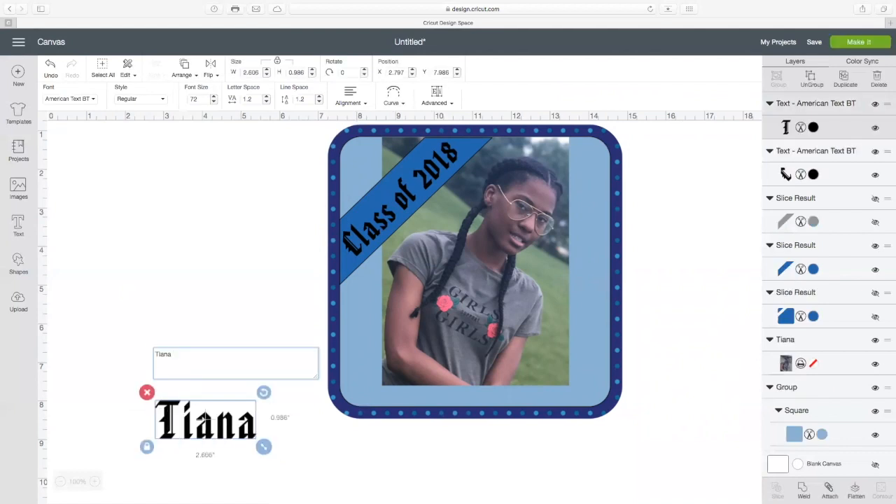
drag(254, 434, 576, 367)
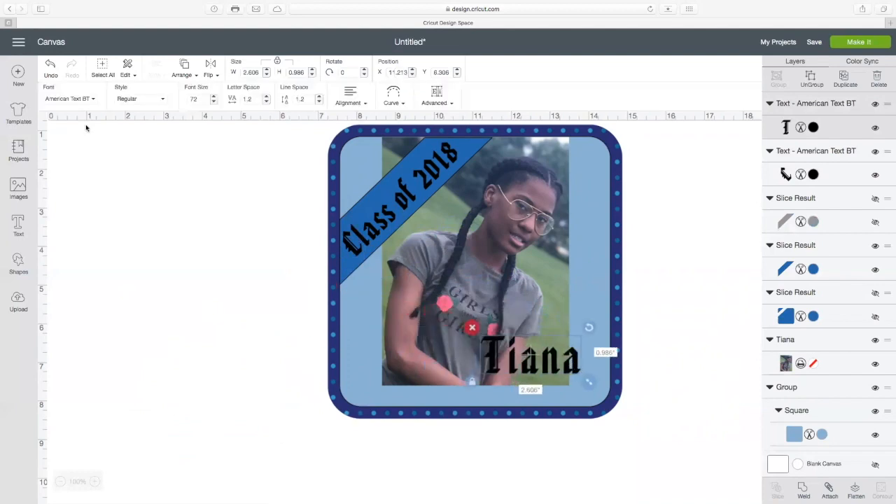
- Change the name text's font to Autumn in November and move it to the empty canvas area beside the design
click(91, 100)
scroll(229, 196, down, 5)
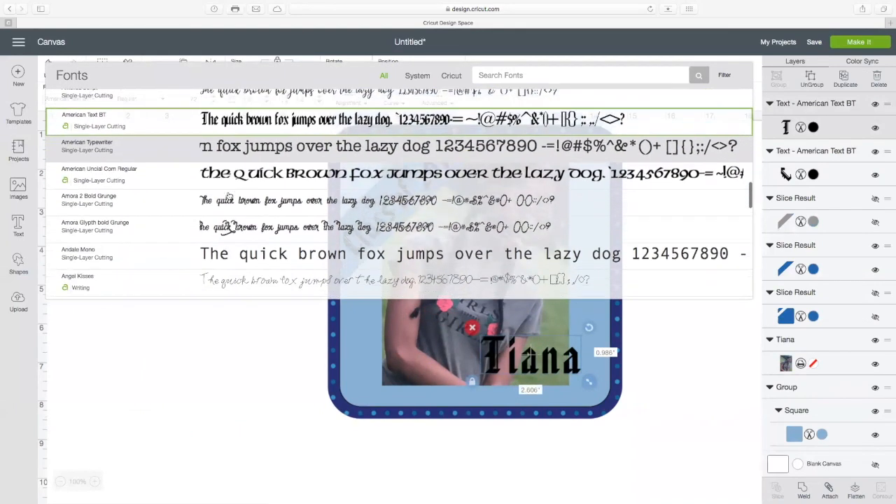
scroll(228, 197, down, 8)
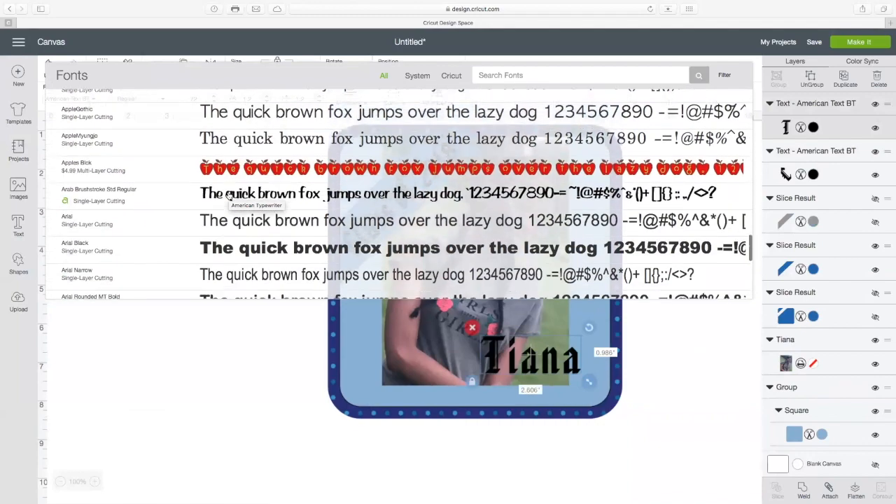
scroll(229, 196, down, 10)
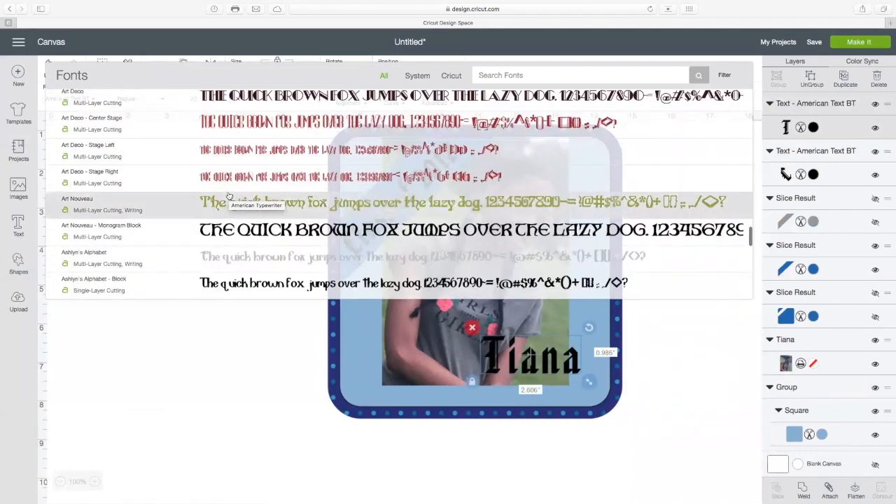
click(228, 196)
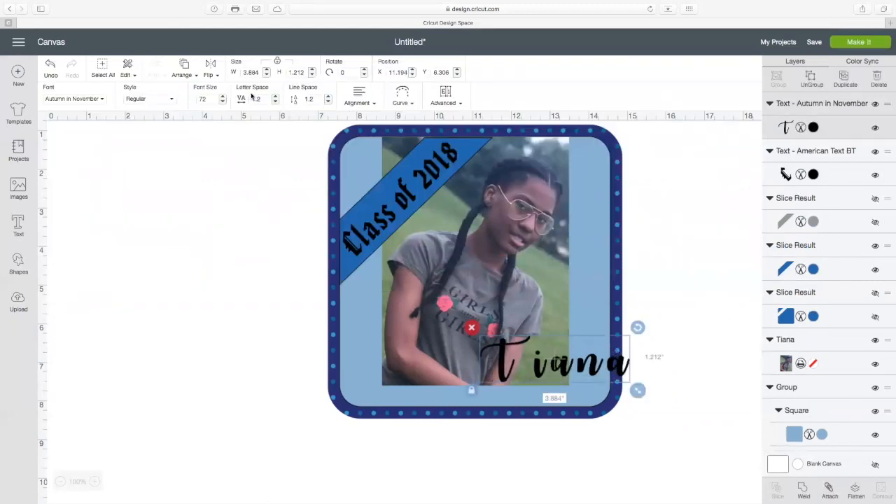
drag(592, 371, 226, 267)
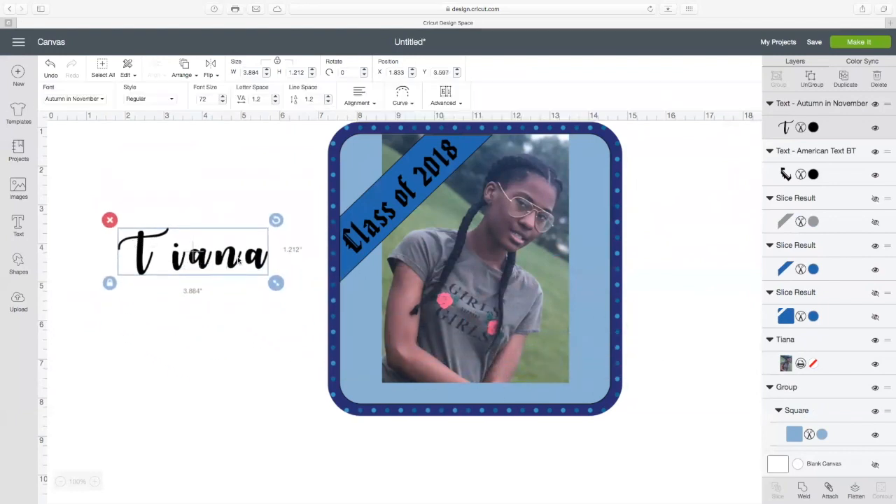
- Reduce the name text's letter spacing to -0.7
click(274, 103)
click(274, 102)
click(274, 102)
click(274, 102)
click(274, 102)
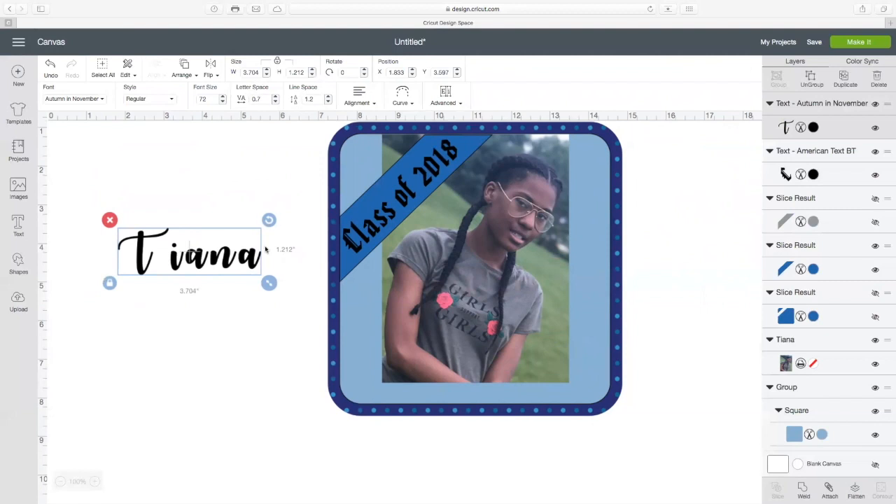
click(267, 283)
click(275, 102)
click(276, 103)
click(275, 102)
click(276, 102)
click(276, 102)
click(276, 102)
click(277, 101)
click(276, 101)
click(277, 102)
click(276, 101)
click(276, 101)
click(276, 102)
click(276, 101)
click(277, 101)
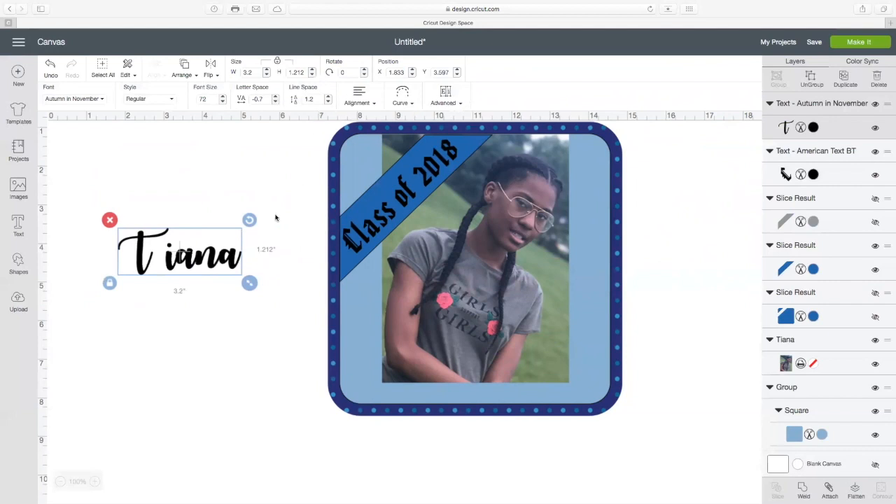
- Ungroup the name text to letters and move the capital letter close against the second letter
scroll(160, 258, down, 1)
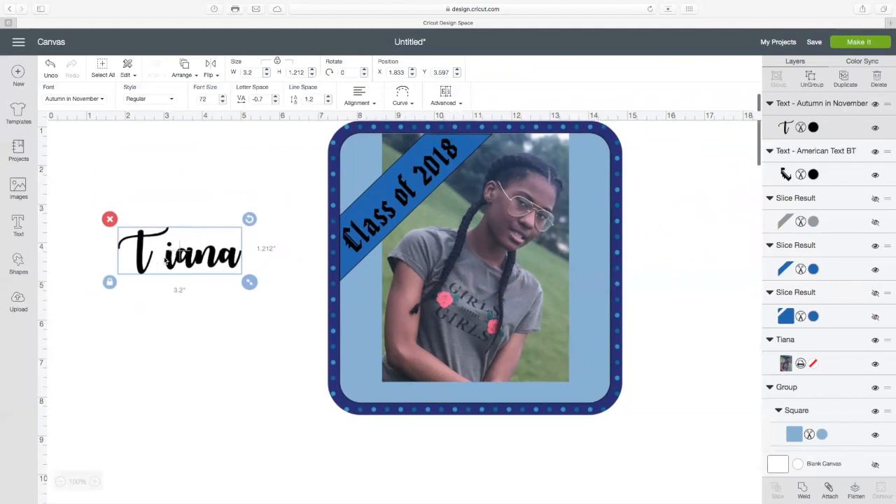
click(442, 104)
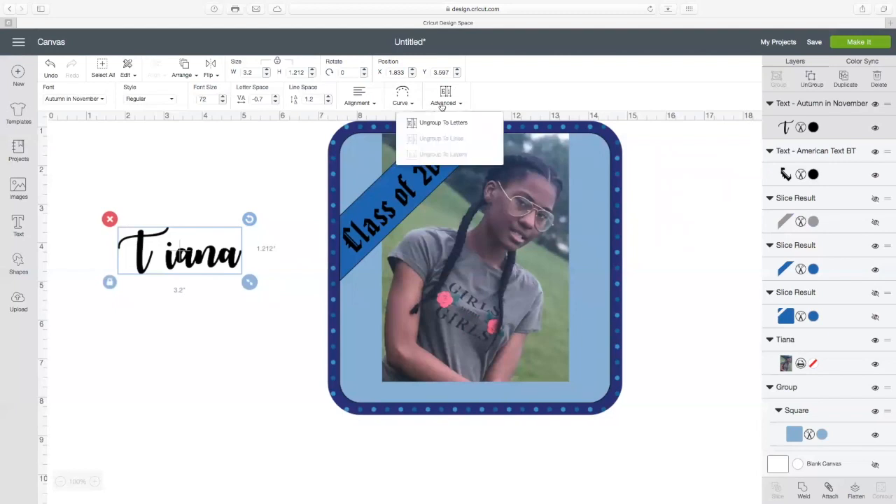
click(433, 126)
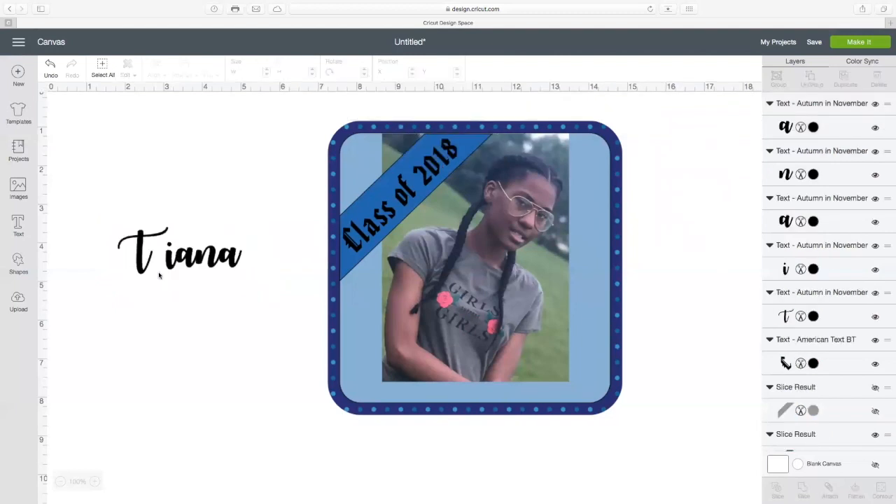
drag(140, 270, 156, 269)
click(161, 194)
- Weld the name's letters into a single shape and place it in the design's lower-right corner
drag(140, 218, 256, 282)
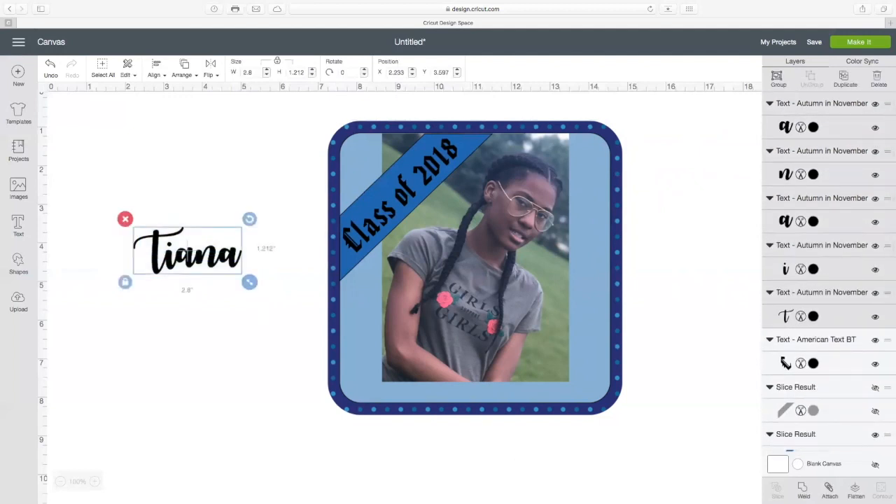
click(802, 490)
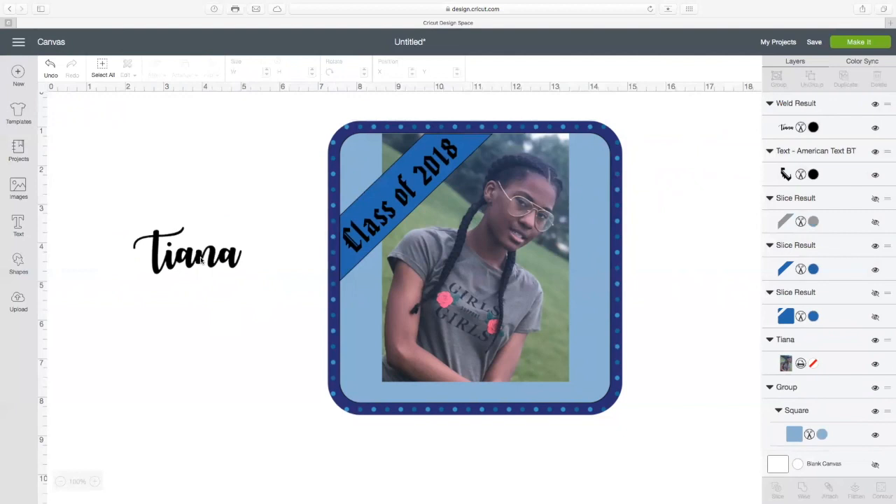
drag(202, 259, 568, 377)
scroll(568, 376, down, 2)
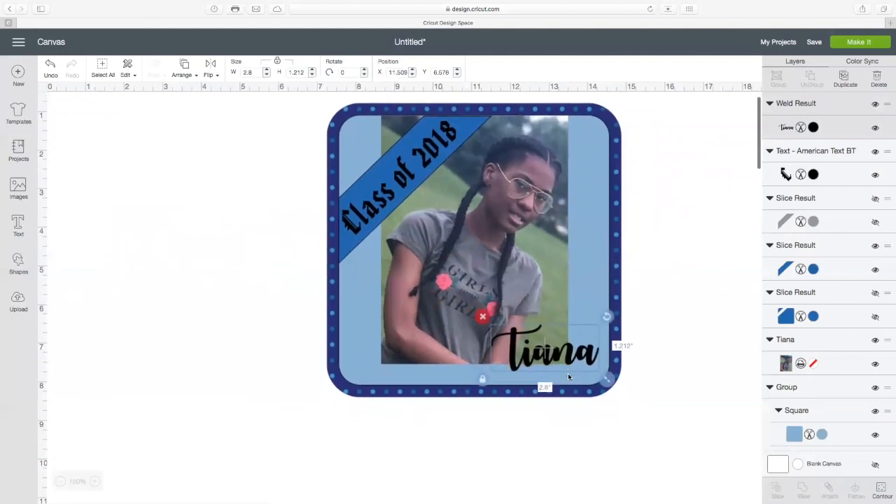
drag(569, 341, 569, 351)
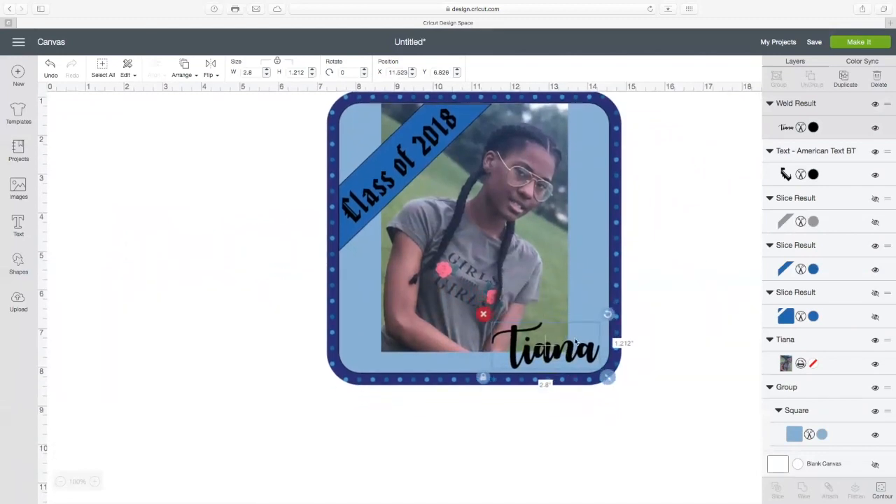
- Recolour the welded name white and shift it slightly left, away from the patterned border
click(813, 127)
click(653, 193)
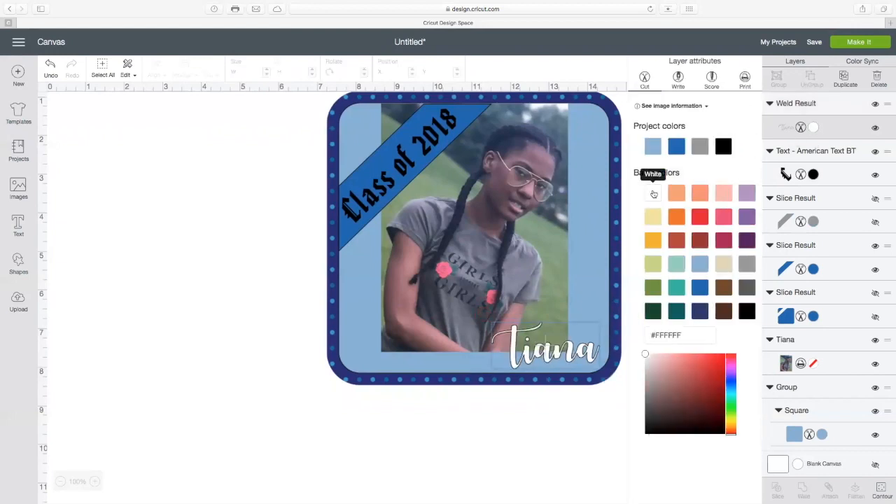
click(597, 362)
mouse_move(596, 358)
mouse_down()
mouse_move(590, 352)
mouse_move(617, 376)
mouse_move(583, 349)
mouse_move(587, 358)
mouse_up()
click(270, 290)
- Search the image library for "cap" in place of the previous search term
click(17, 189)
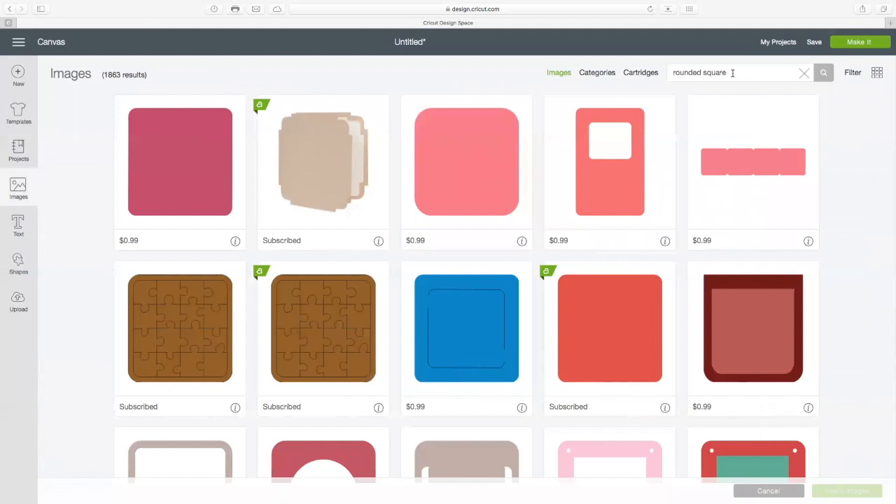
drag(732, 73, 643, 73)
key(BackSpace)
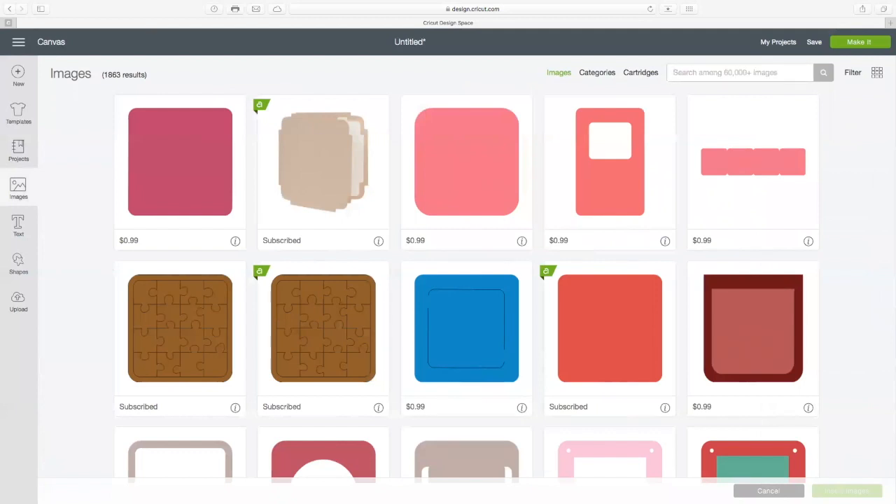
text(cap)
key(Return)
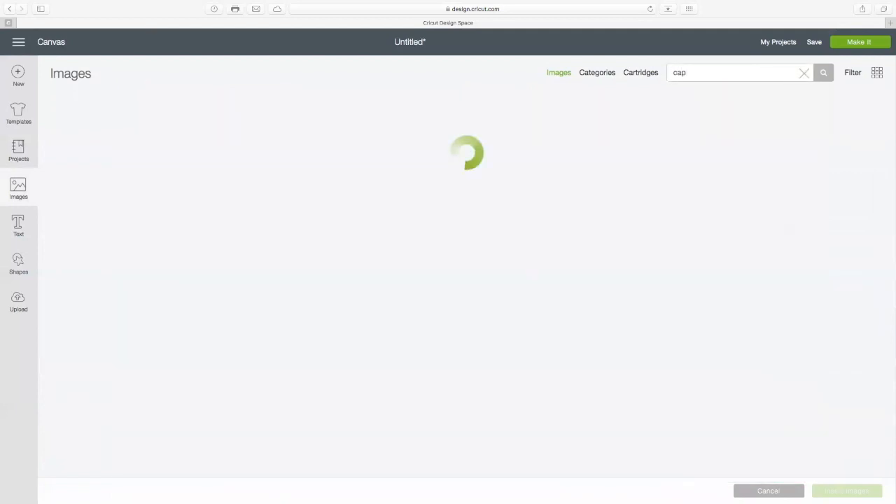
- Browse the cap search results and insert the dark graduation cap that has a yellow button and light-blue tassel
scroll(548, 187, down, 2)
scroll(548, 188, down, 2)
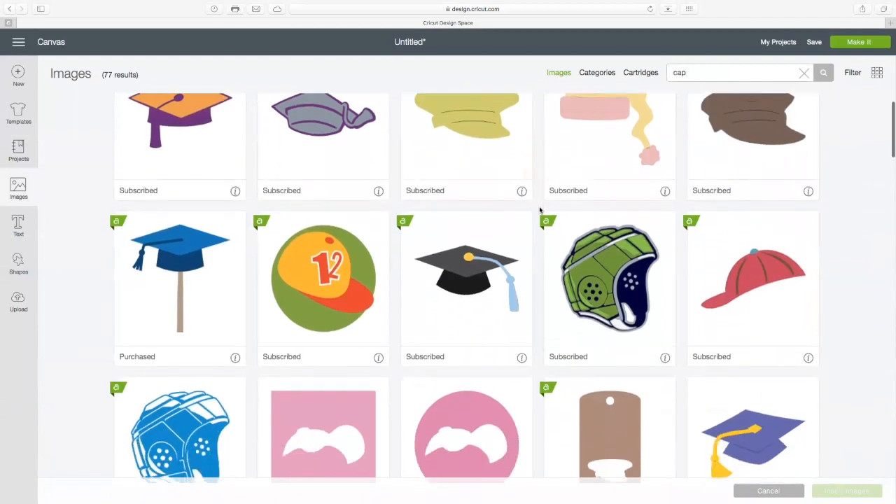
scroll(510, 230, up, 3)
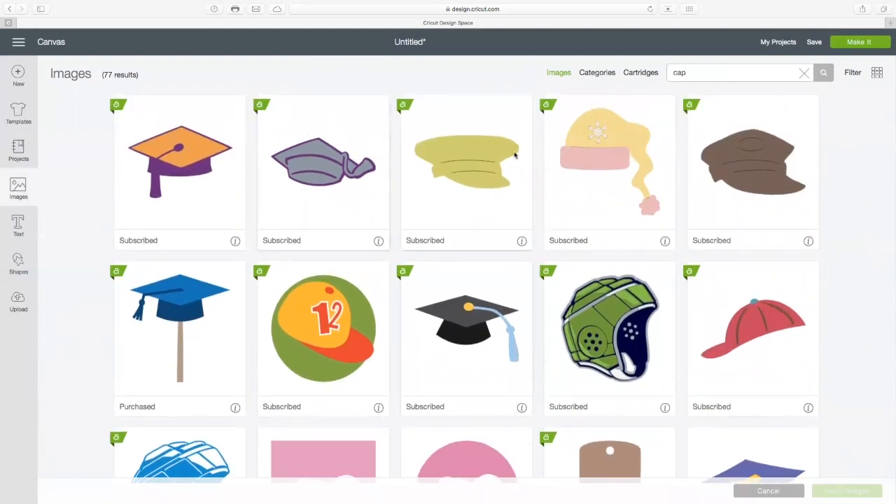
scroll(462, 350, down, 3)
scroll(460, 347, down, 10)
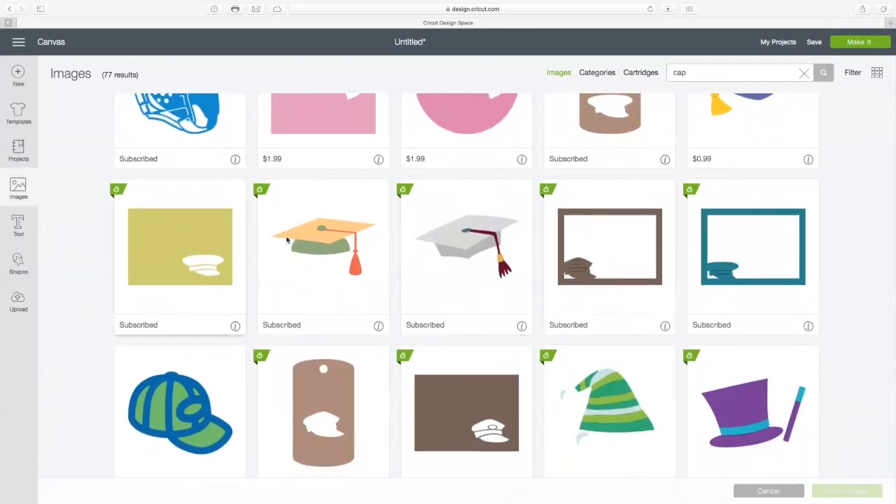
scroll(324, 280, down, 6)
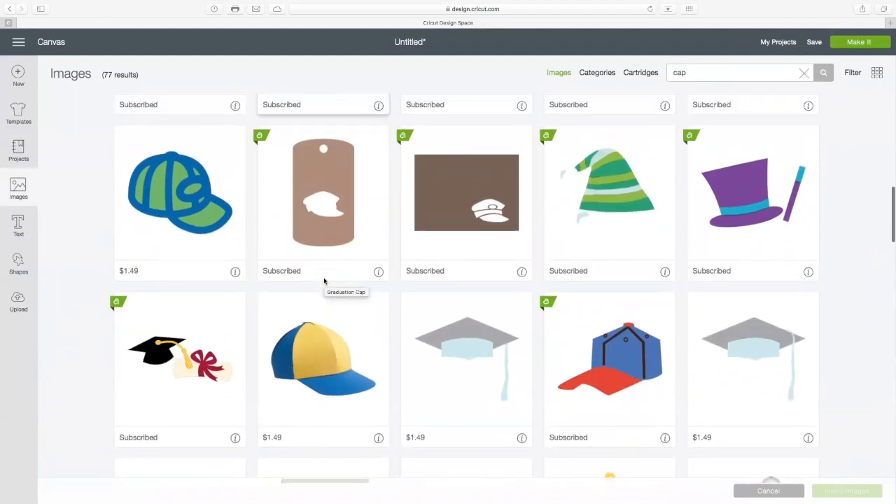
scroll(324, 280, down, 2)
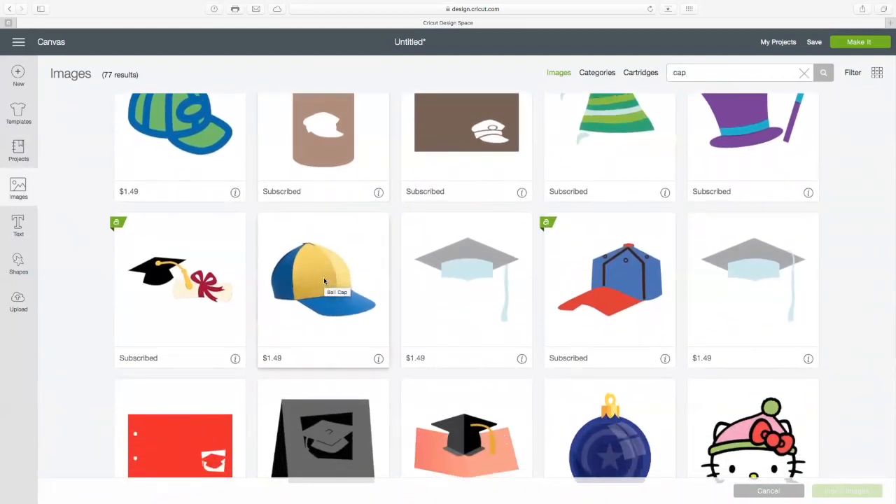
scroll(324, 281, up, 5)
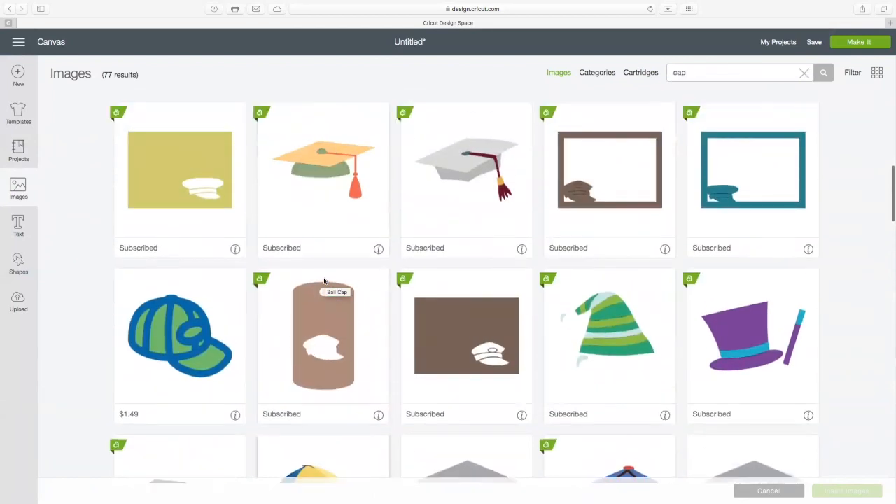
scroll(324, 280, up, 6)
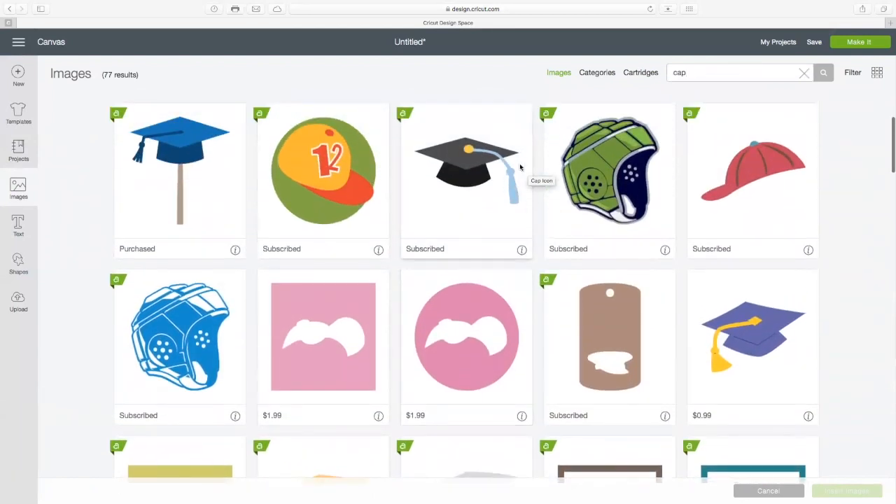
scroll(520, 167, up, 2)
click(510, 173)
scroll(494, 190, up, 2)
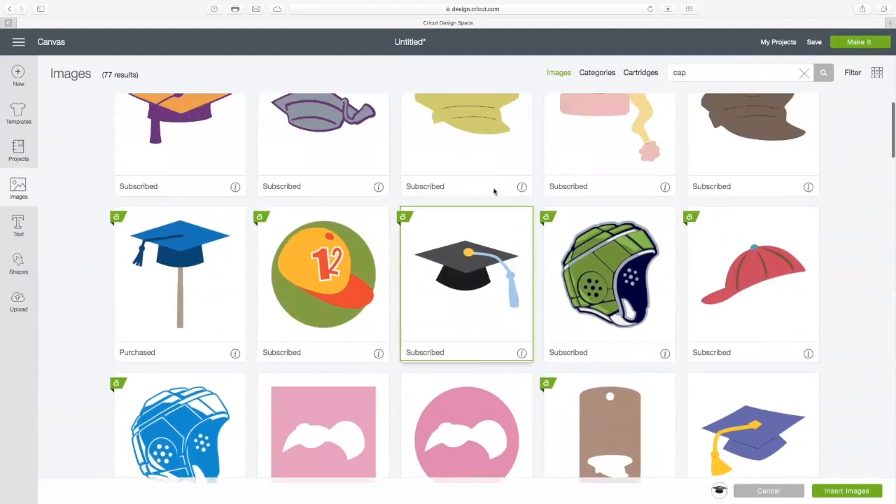
scroll(494, 190, up, 2)
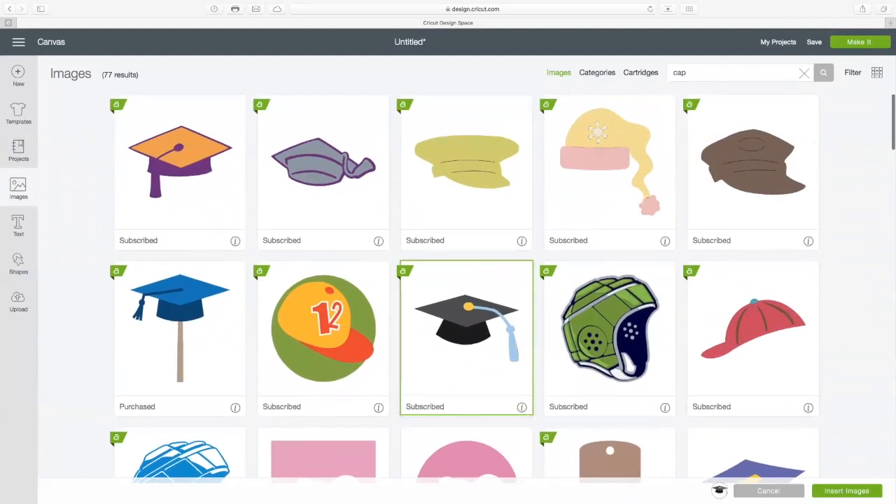
click(846, 490)
- Place the graduation cap on the last letter of the name, rotated about 14° and scaled to about 1.39 × 1.04 in
drag(552, 336, 607, 334)
drag(577, 317, 574, 315)
drag(551, 284, 600, 324)
drag(631, 359, 626, 356)
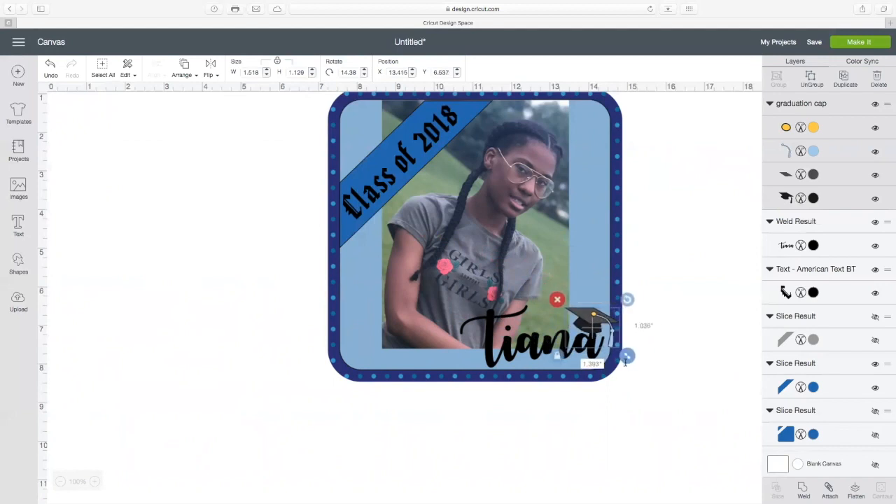
drag(592, 327, 593, 329)
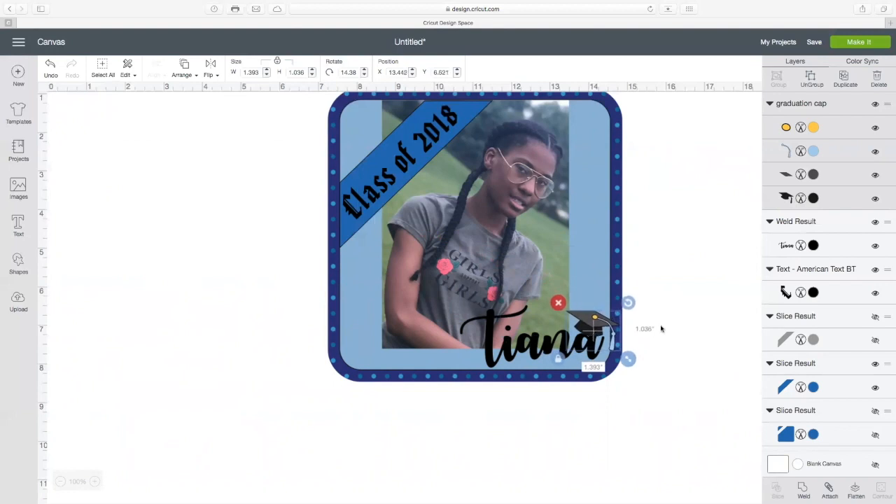
click(656, 329)
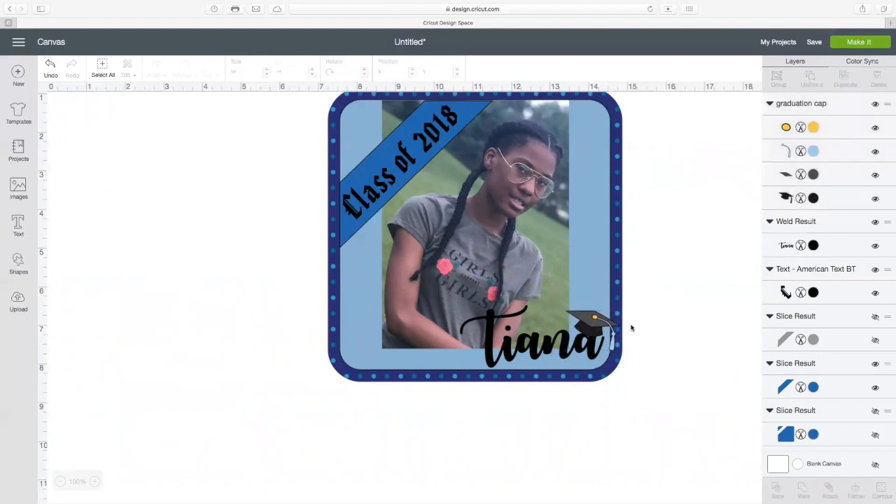
- Recolour the cap's base white and its top board light blue (#A2CAEC) after trying white on the board
click(598, 330)
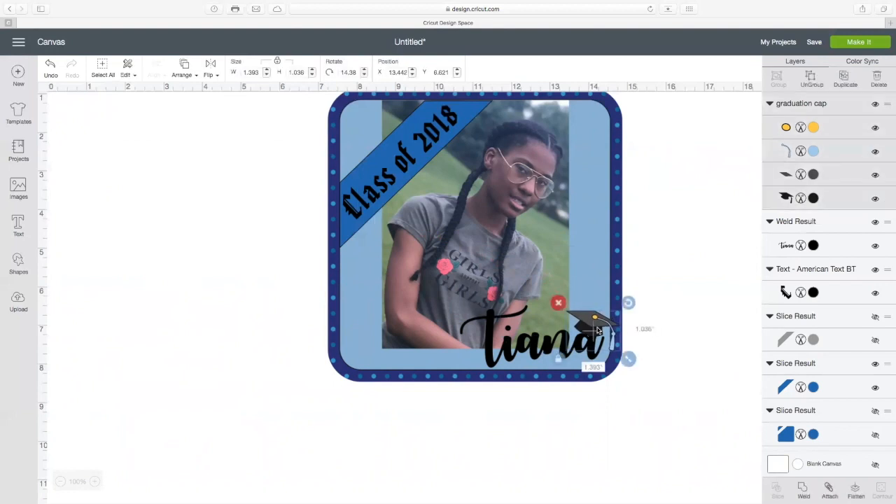
click(812, 199)
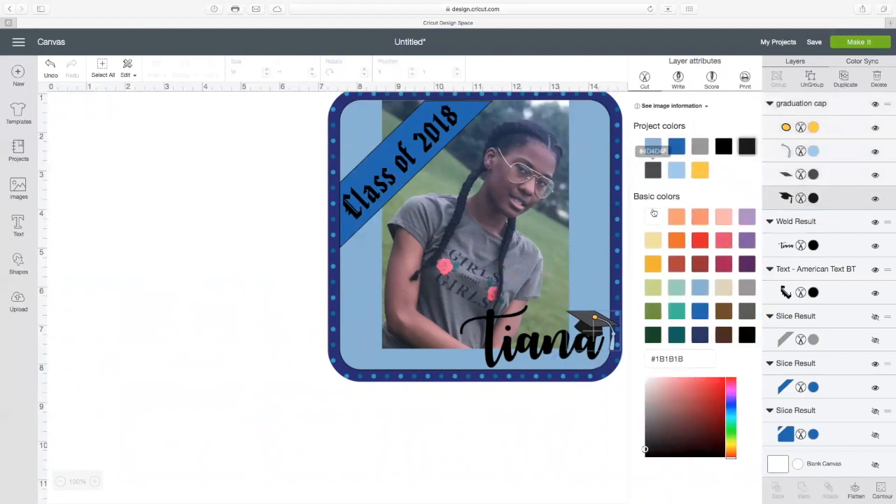
click(654, 217)
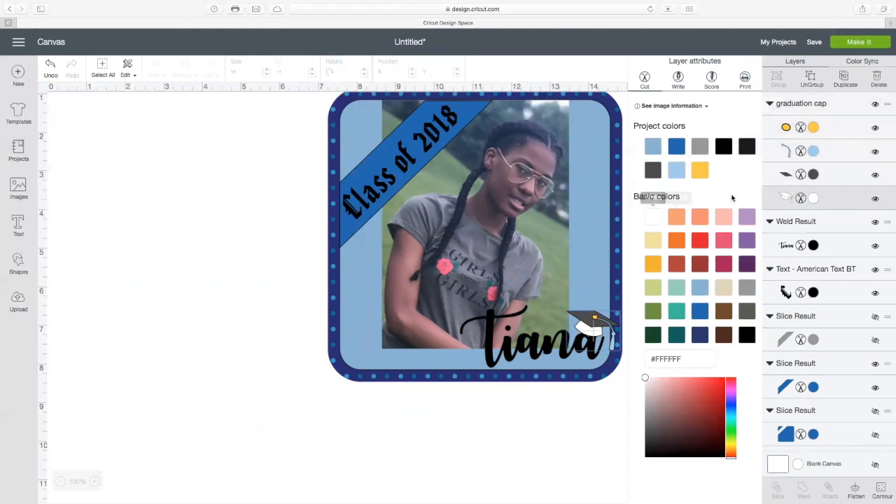
click(812, 174)
click(653, 216)
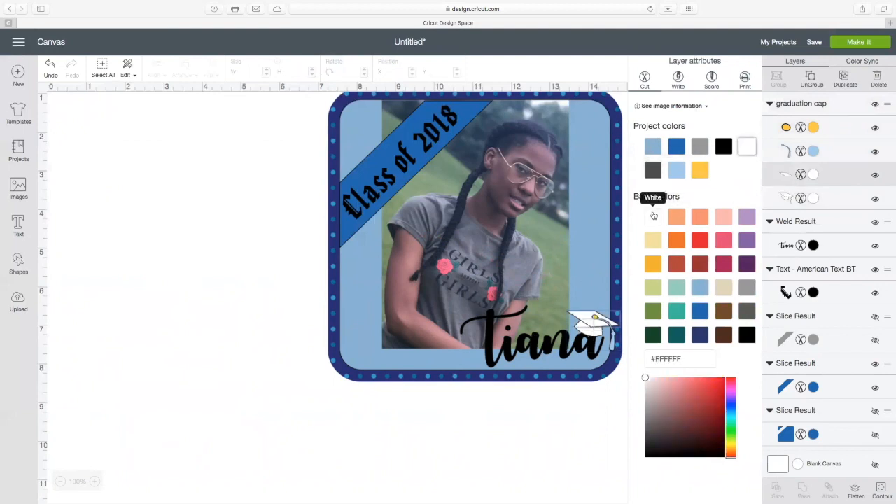
click(676, 171)
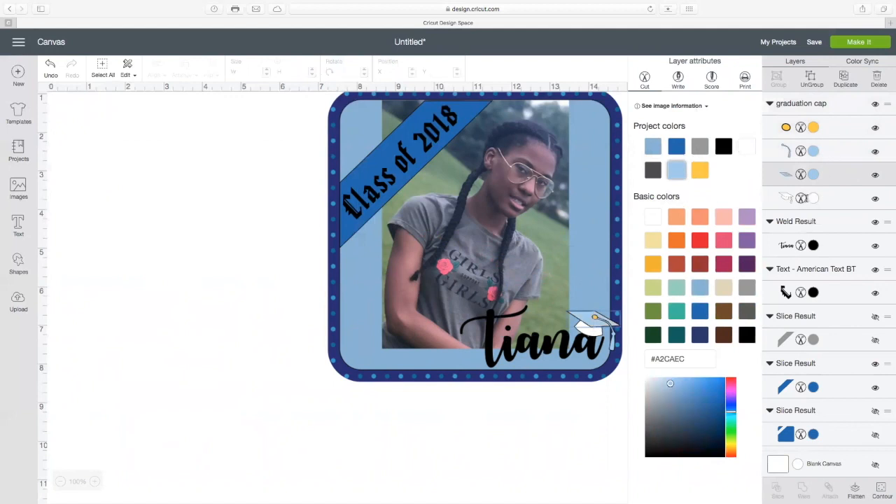
- Try light blue and yellow (#FFCA38) on the cap's base and return it to white
click(808, 199)
click(653, 172)
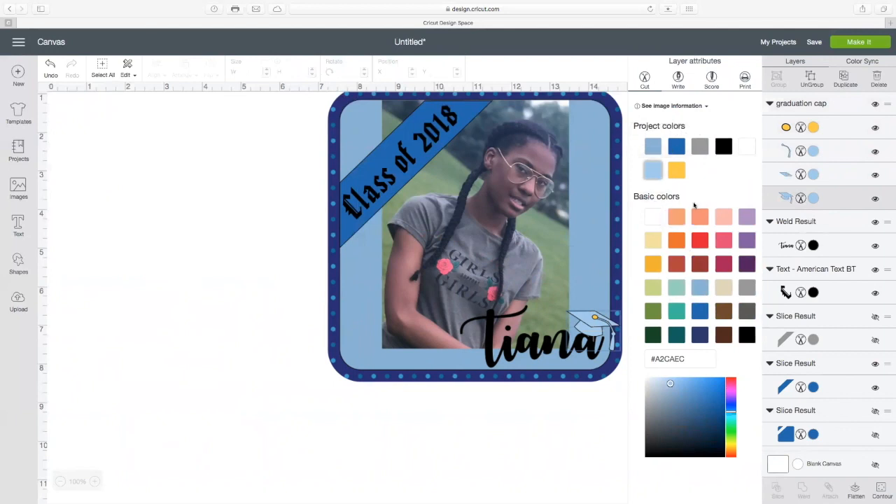
click(675, 170)
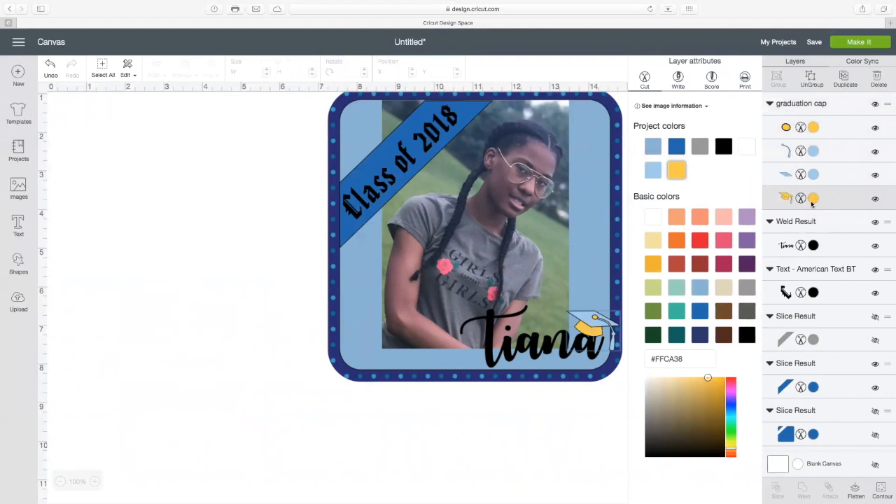
click(255, 261)
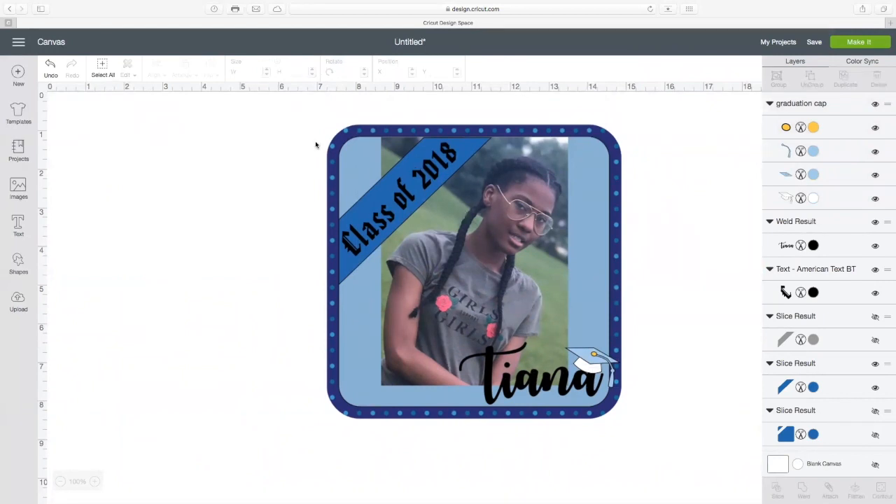
- Flatten the whole visible design into one printable image and move it to about X 4.76, Y 0.95 in
scroll(308, 126, down, 1)
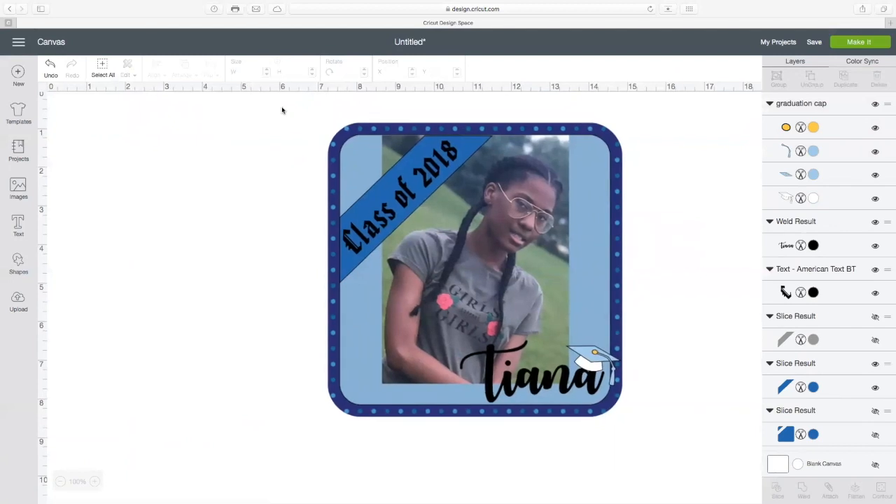
scroll(282, 110, down, 1)
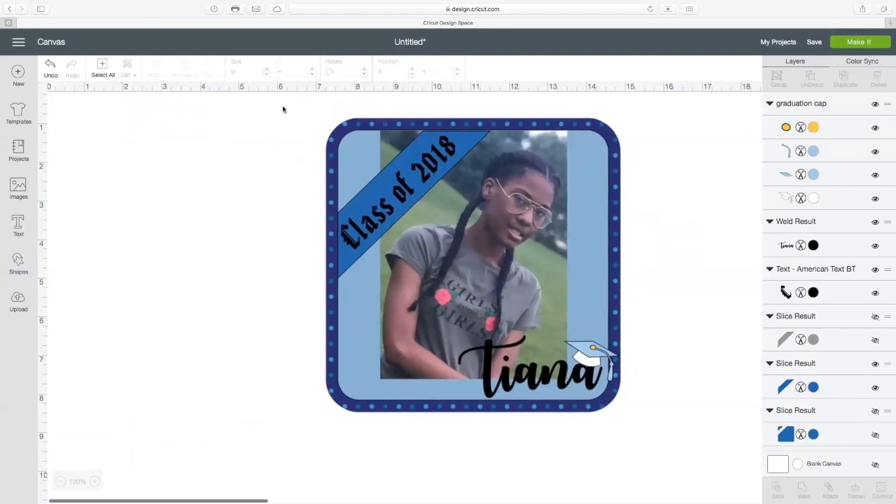
scroll(289, 110, left, 1)
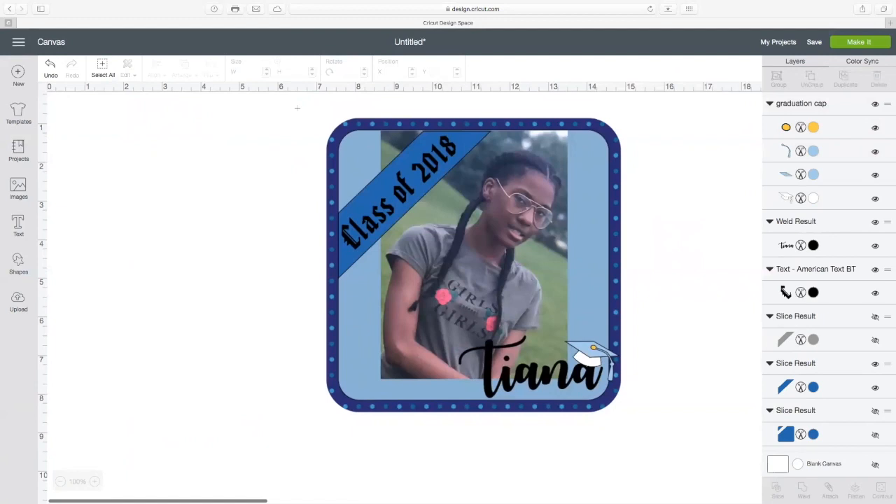
drag(286, 107, 673, 457)
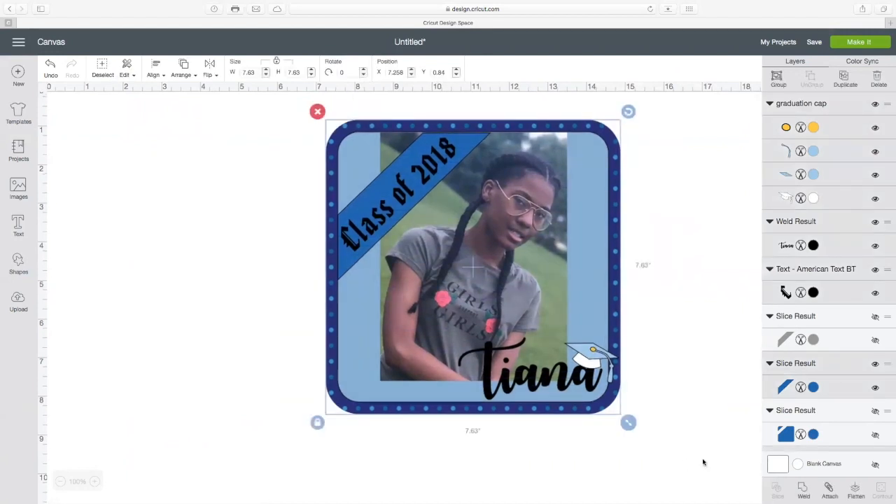
click(855, 490)
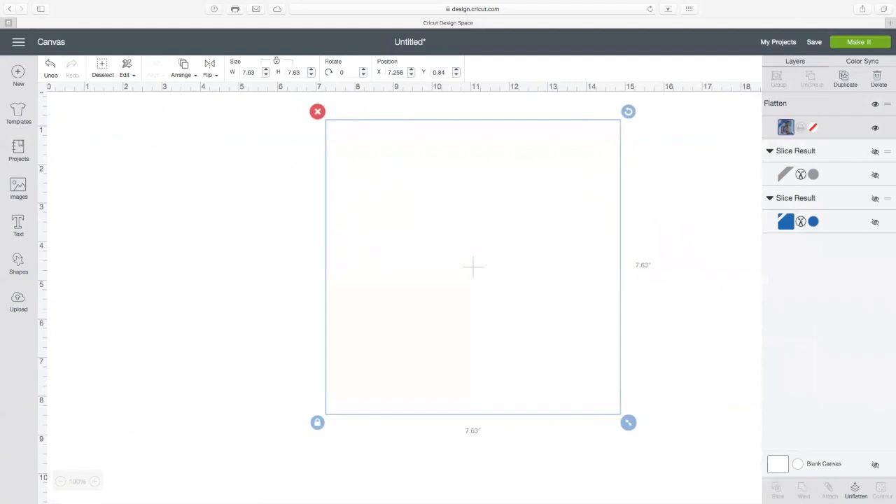
drag(595, 262, 563, 314)
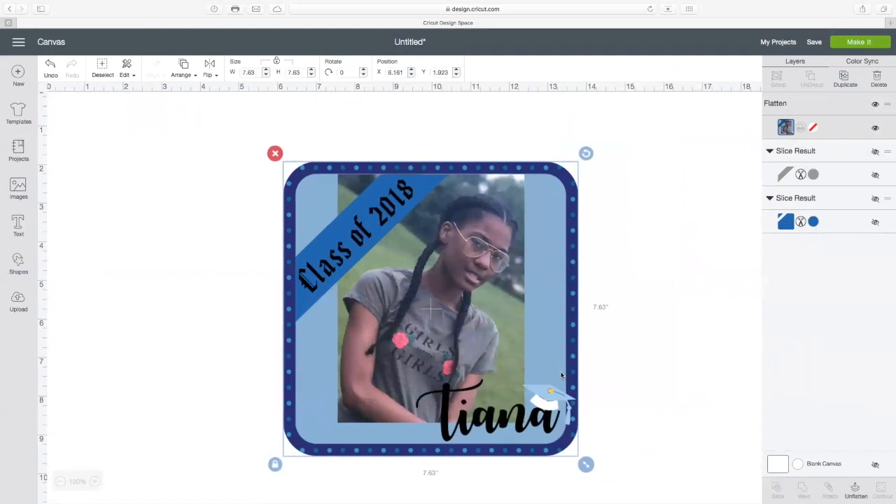
drag(574, 354, 520, 318)
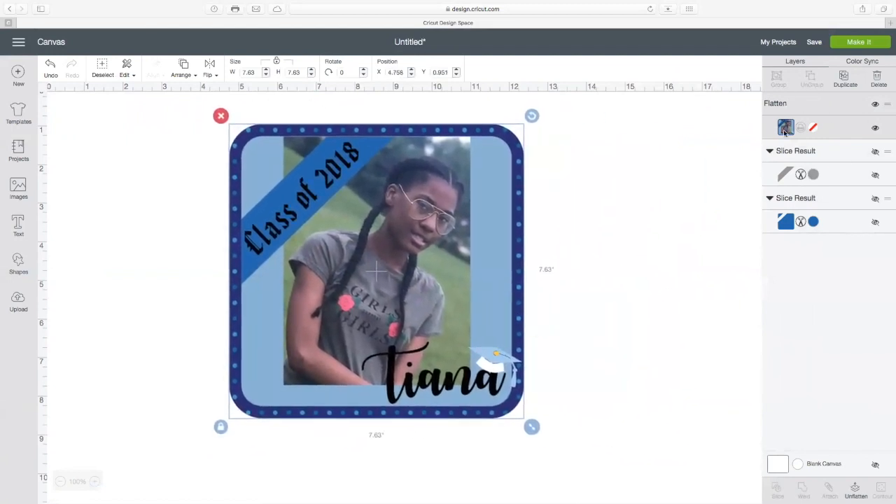
- Delete the two hidden slice leftovers, and move the flattened design to about X 5.98, Y 1.22 in and select it
click(852, 175)
click(877, 81)
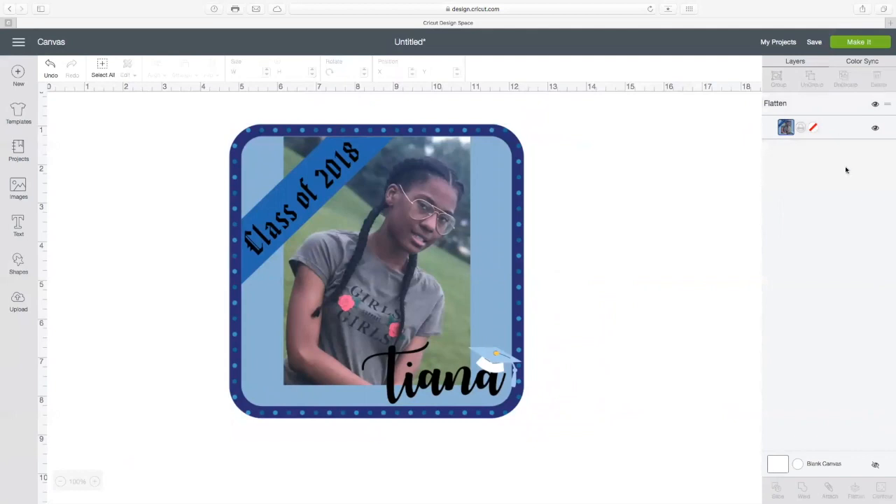
drag(477, 281, 533, 292)
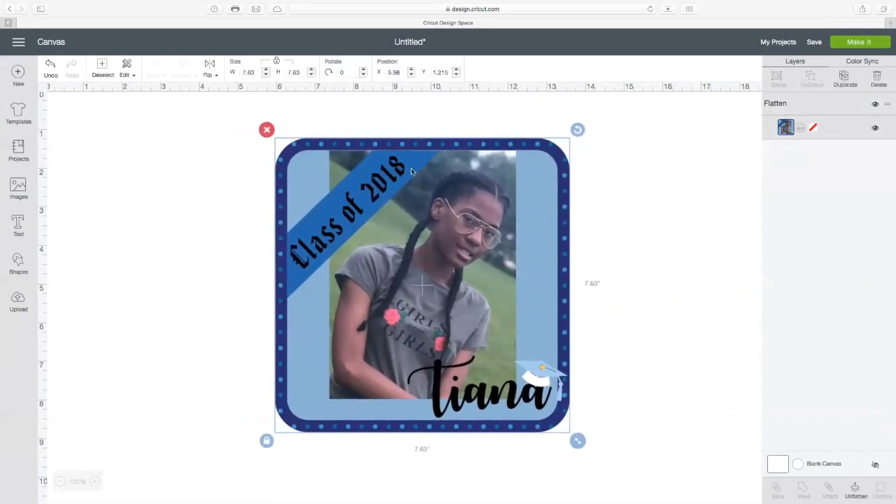
scroll(280, 165, left, 1)
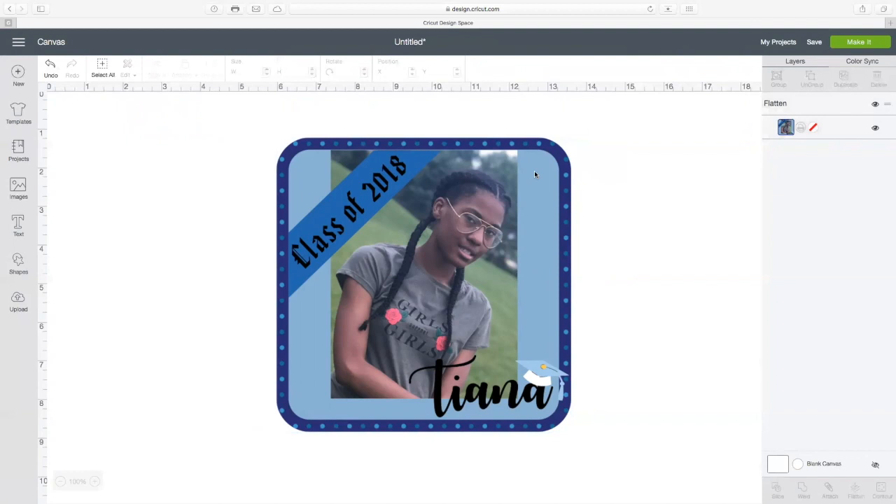
drag(233, 121, 682, 475)
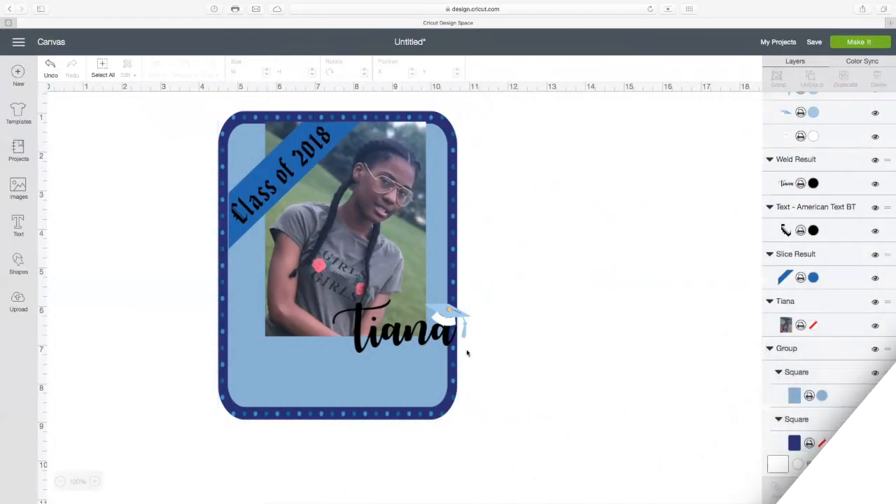
- Set the patterned border group's height to 7 in and adjust it freehand to about 6.11 × 7.13 in
click(290, 72)
text(7)
key(Tab)
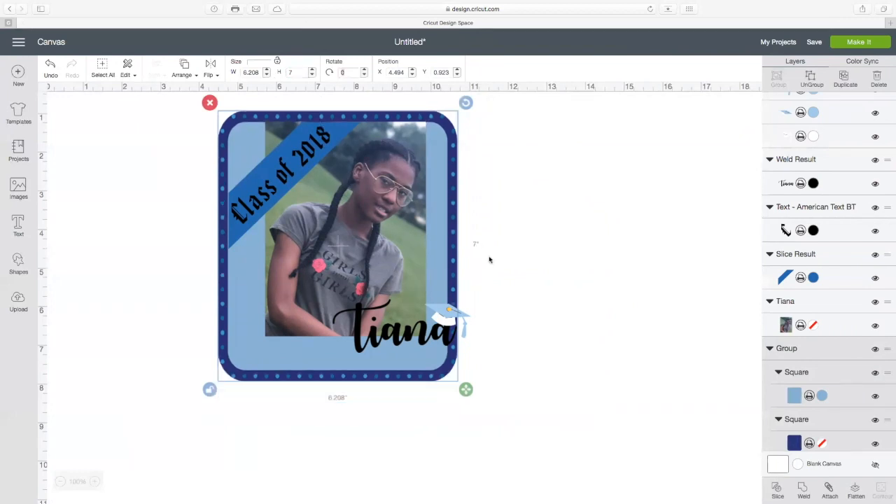
drag(467, 393, 462, 396)
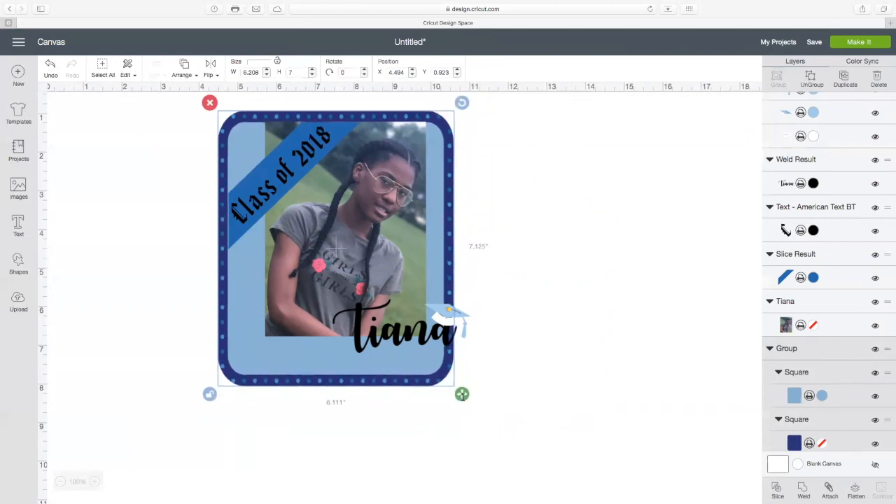
click(591, 212)
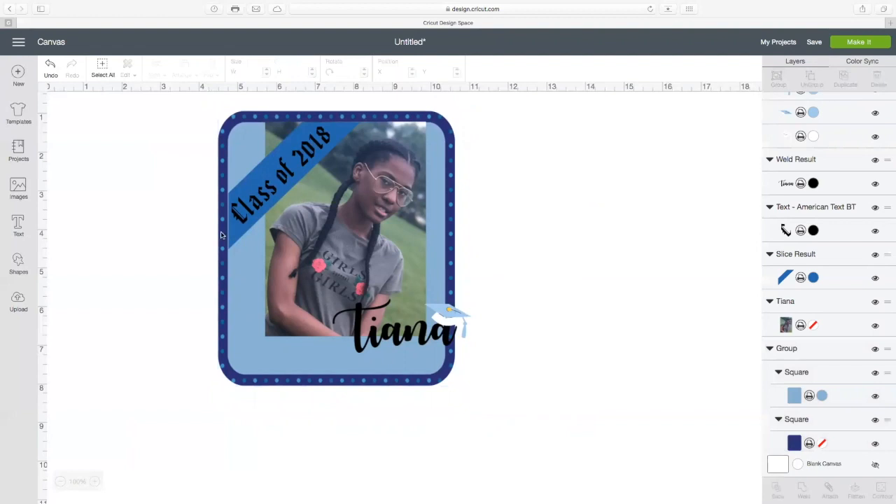
- Enlarge the blue diagonal banner strip to about 3.45 × 3.34 in and nudge it to about X 4.74, Y 1.21 in
click(238, 234)
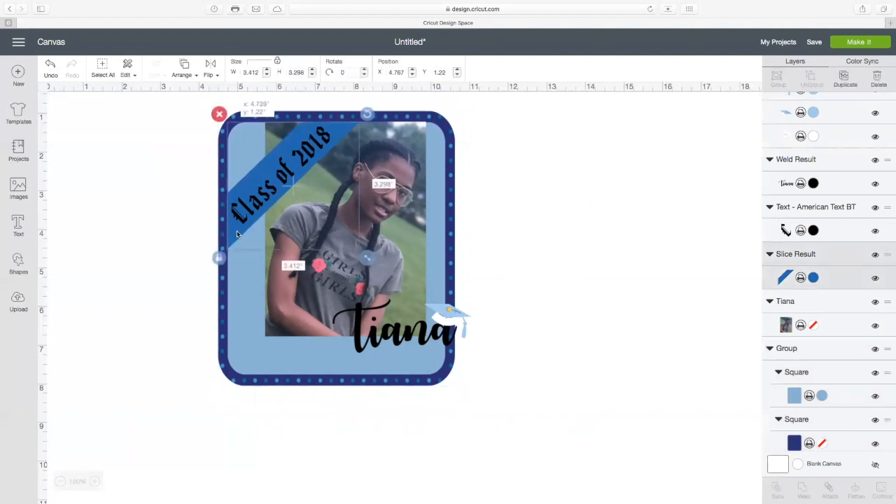
drag(367, 258, 368, 260)
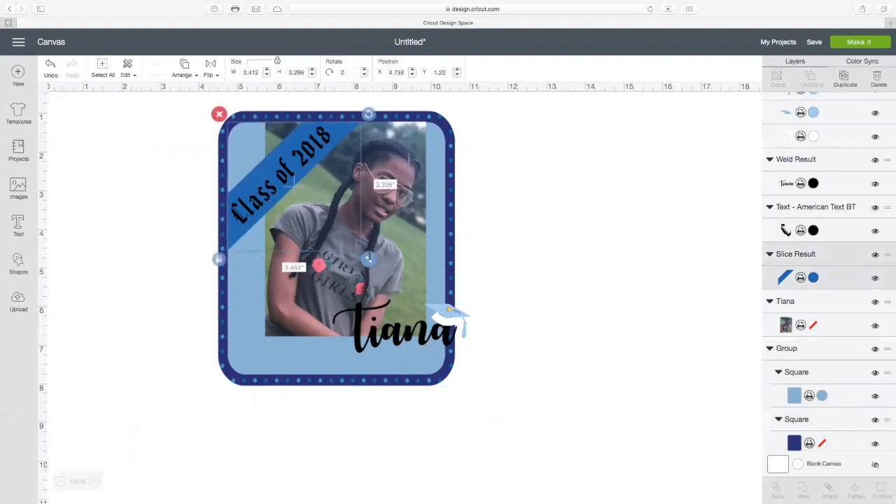
drag(336, 143, 335, 142)
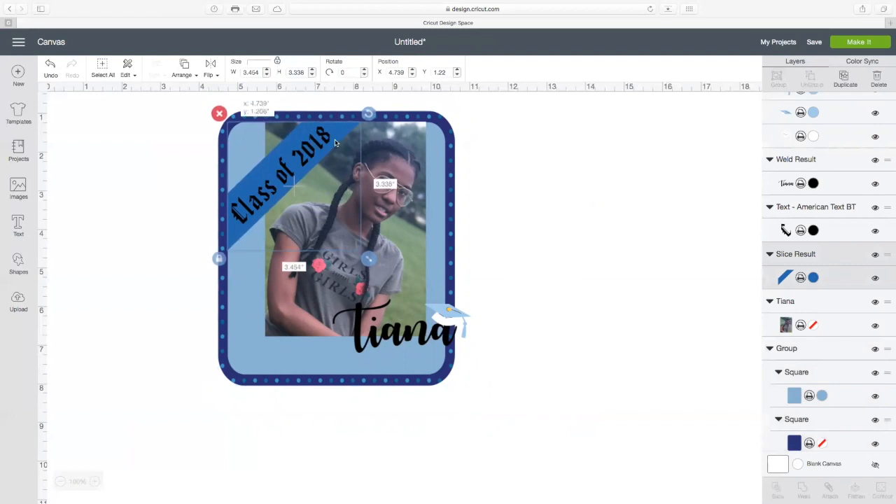
- Move the name text and the graduation cap into the border's lower-right corner, with the cap resting on the name's last letter
click(450, 315)
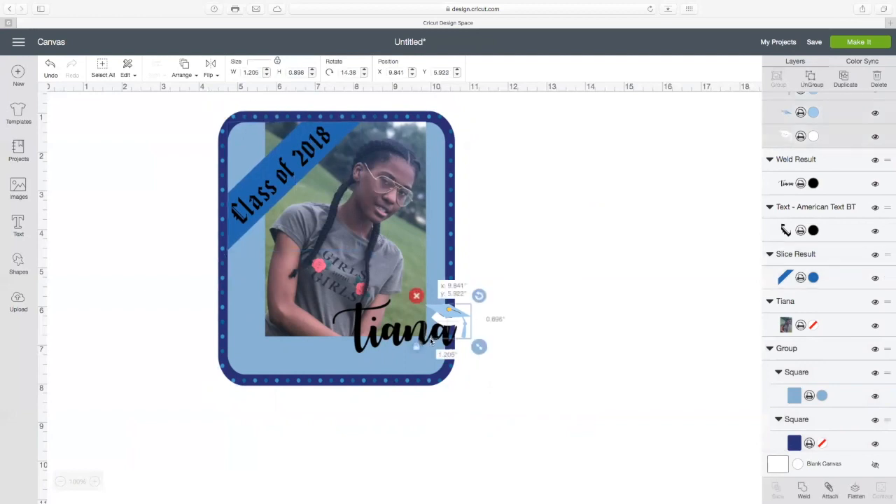
drag(449, 315, 462, 284)
drag(437, 339, 425, 354)
drag(463, 297, 440, 339)
click(485, 315)
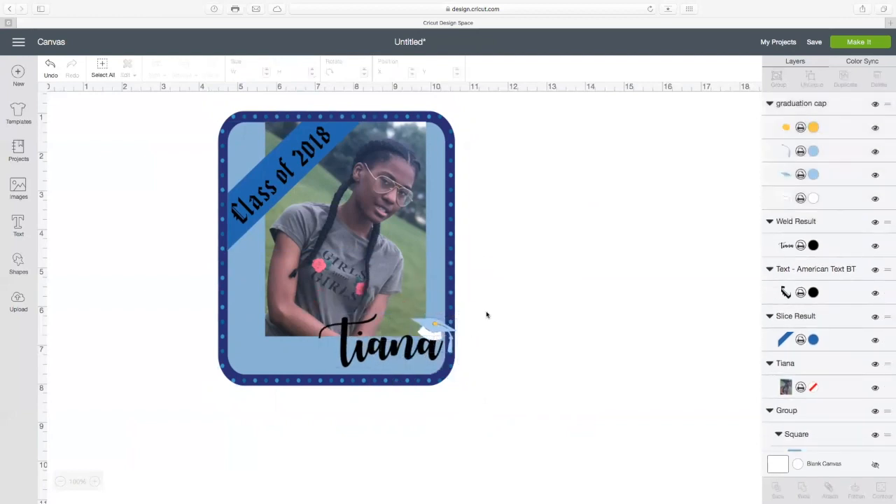
- Flatten all layers of the design into one printable image and preview it on the cutting mat
drag(194, 102, 494, 415)
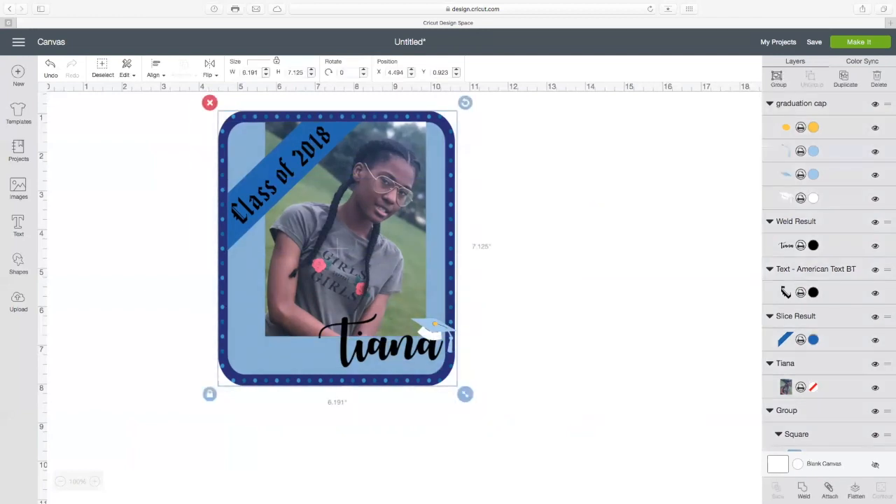
click(855, 490)
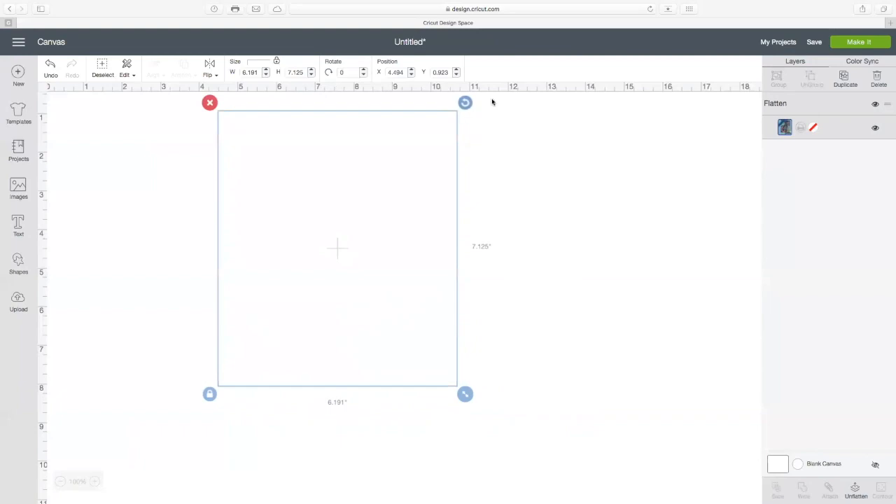
click(850, 45)
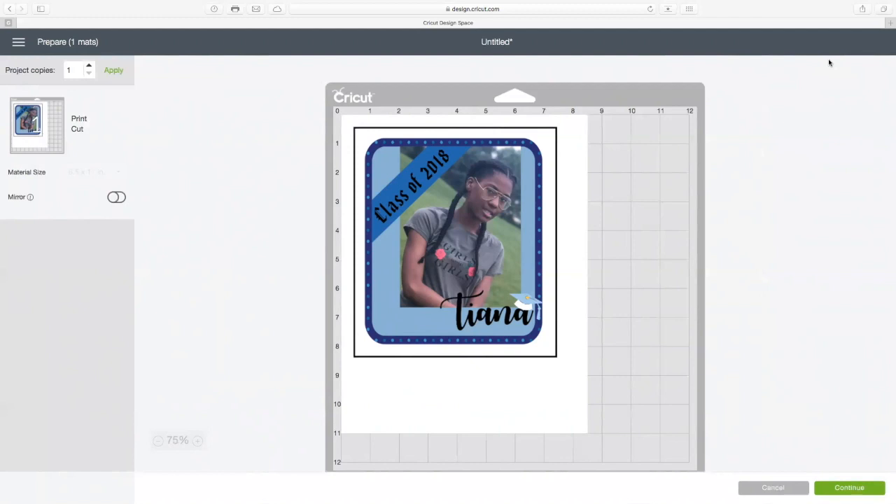
scroll(825, 66, down, 2)
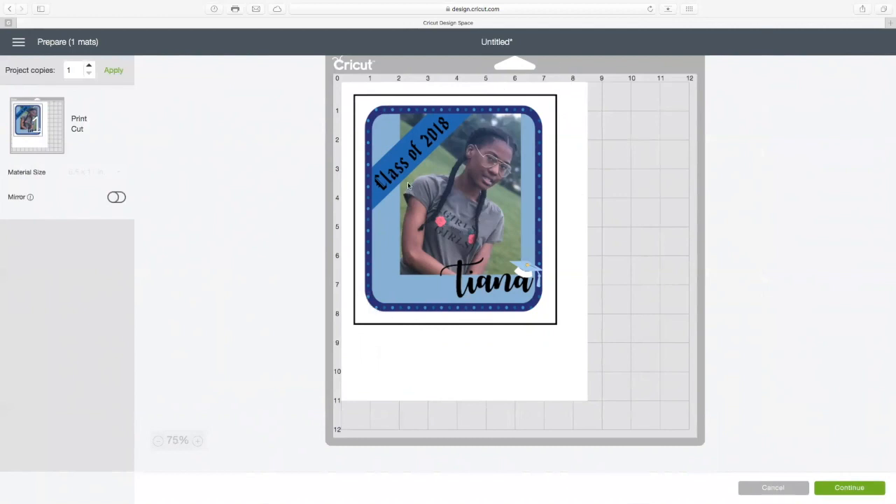
scroll(413, 189, up, 2)
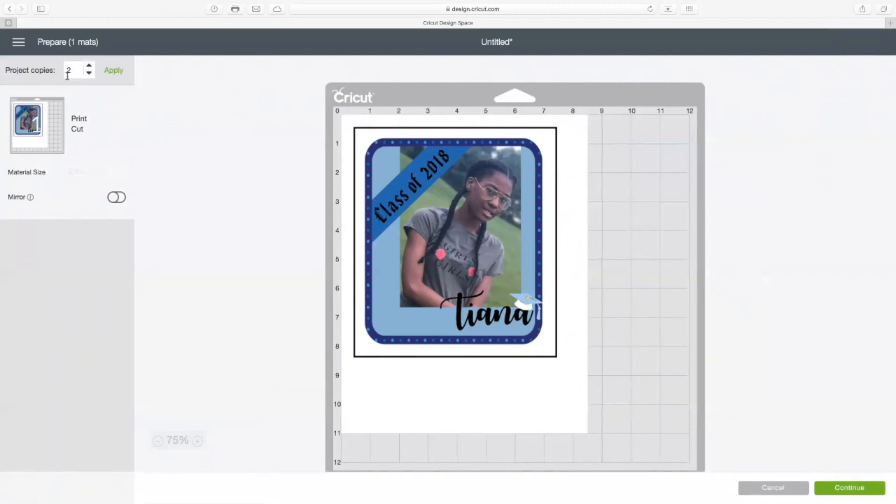
- Try 2 project copies on the mats and return the number of copies to 1
click(112, 70)
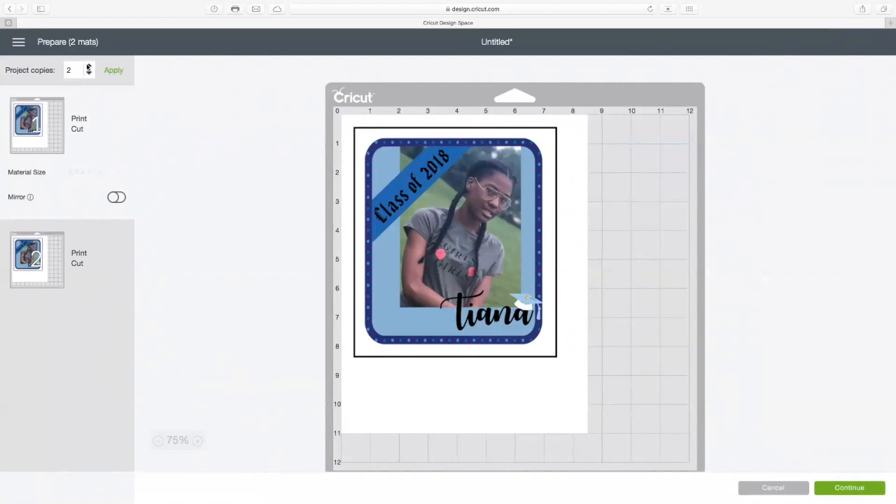
click(89, 73)
click(89, 73)
click(113, 70)
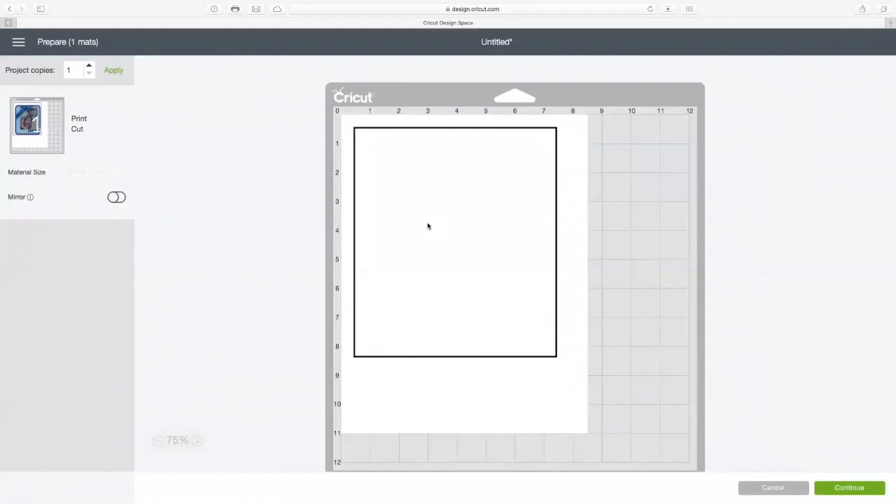
- Continue from the mat preview to the print setup and set the printed copies to 2
click(847, 488)
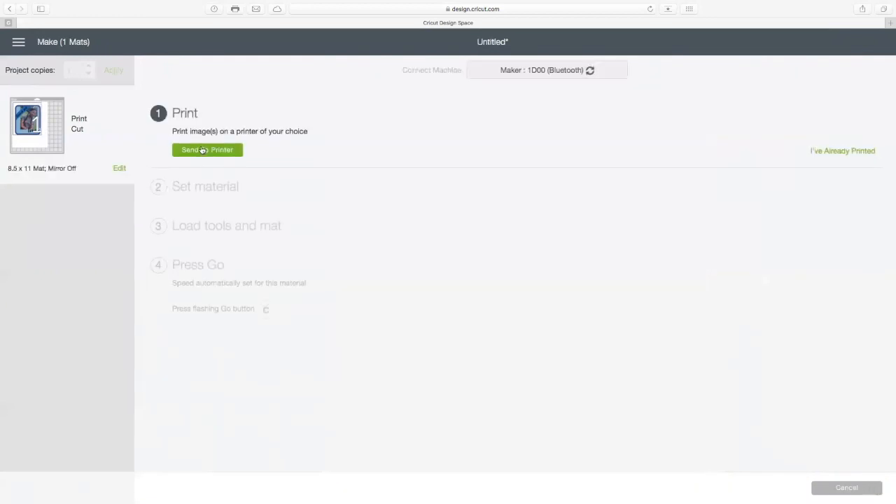
click(203, 149)
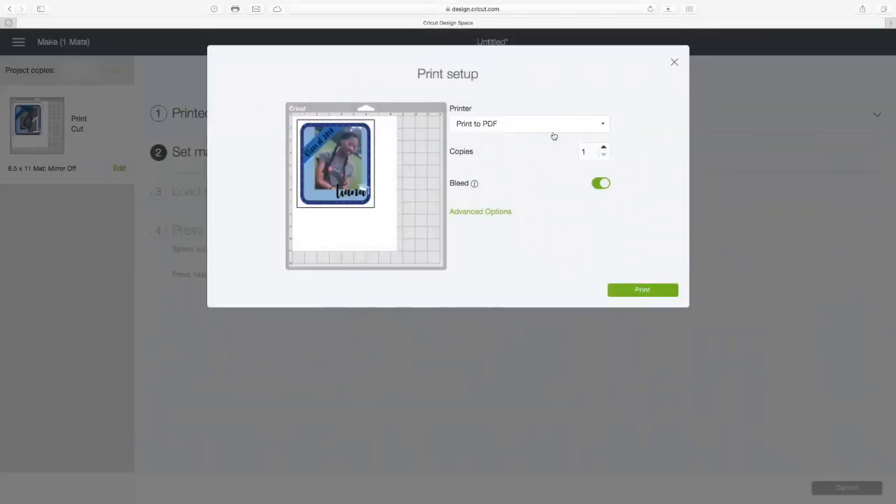
click(603, 148)
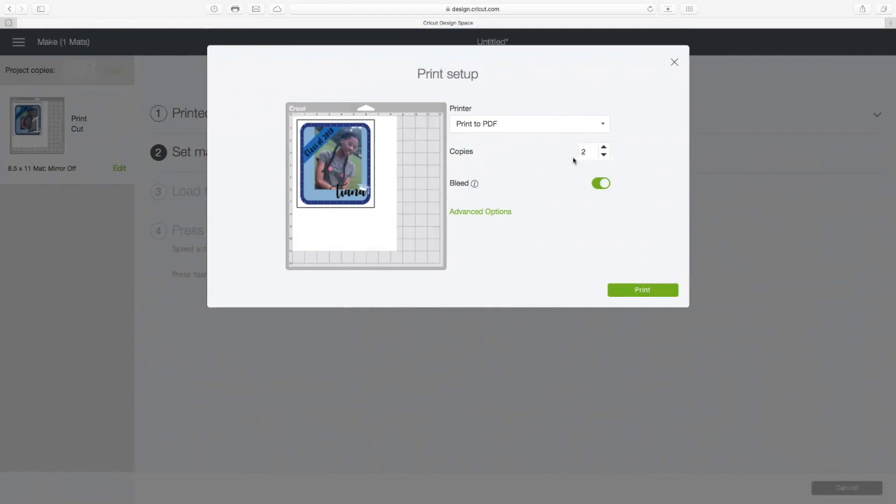
- Try the Bleed option off and on in the print setup
click(606, 185)
click(598, 185)
click(598, 184)
click(597, 185)
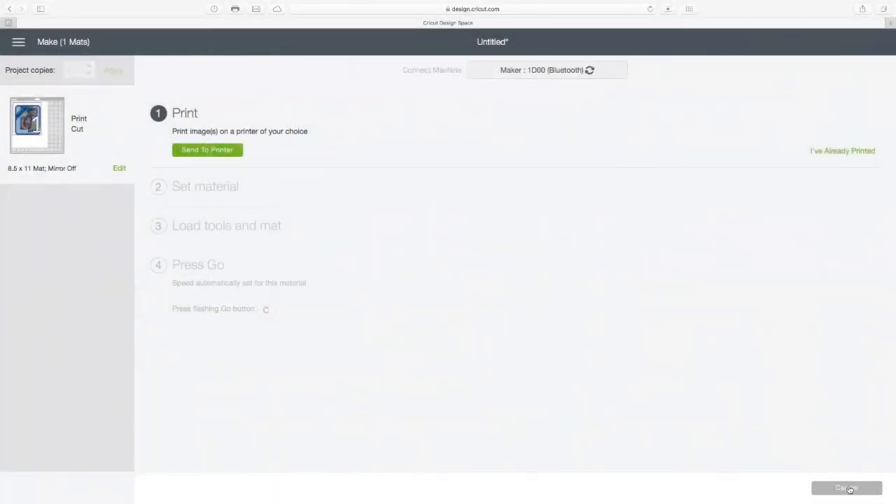
- Cancel the cut and return to the canvas with the flattened design
click(847, 488)
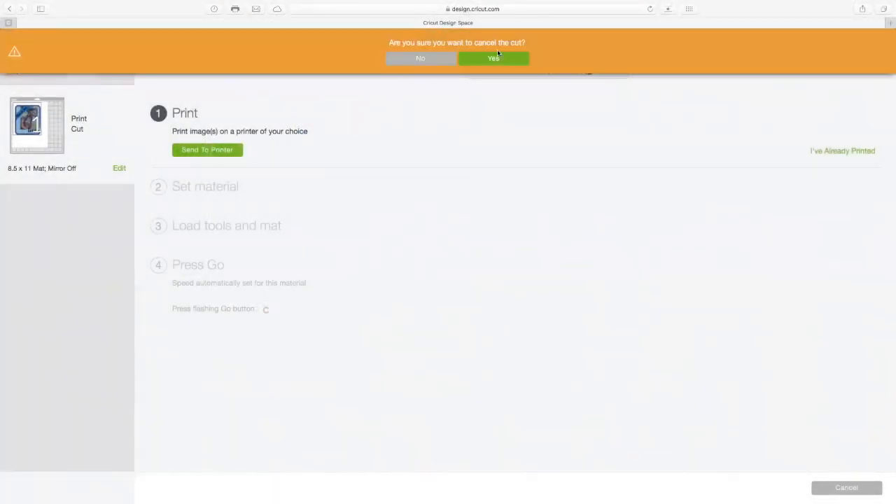
click(504, 60)
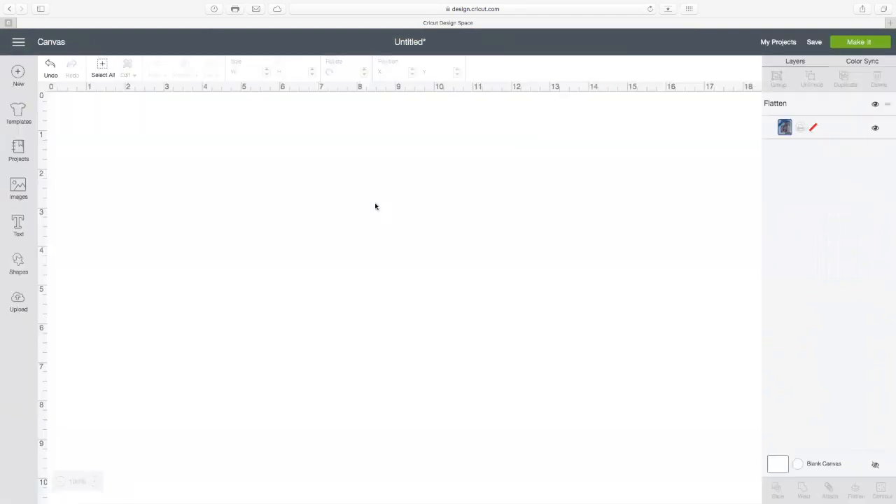
scroll(378, 211, down, 5)
mouse_move(140, 8)
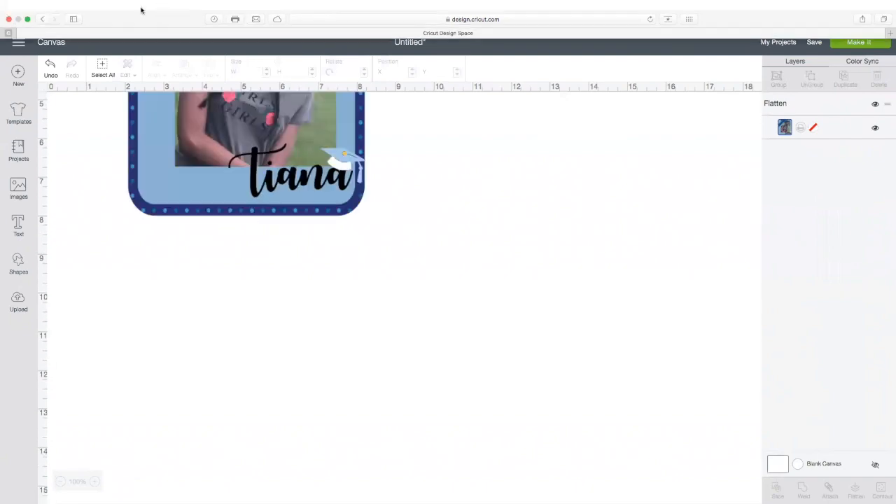